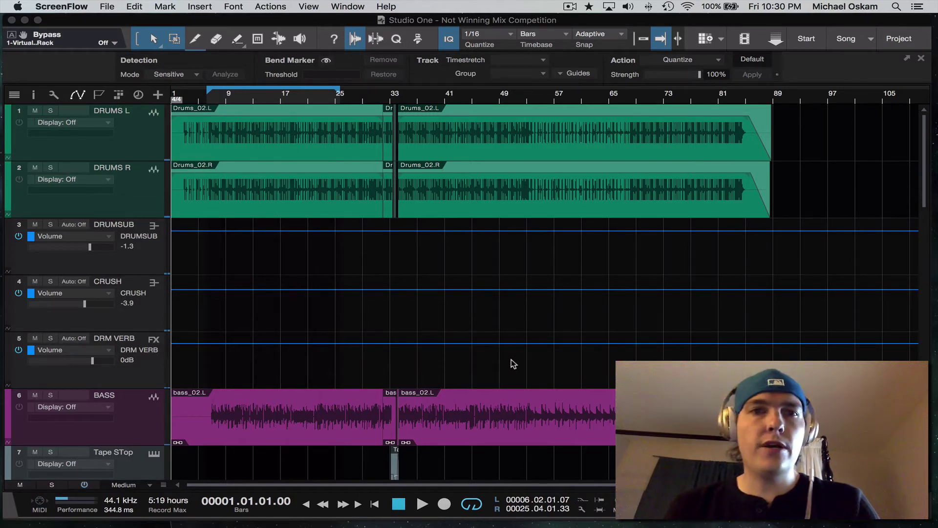
Look over the mixer console's channels and all of the arrangement's tracks, from the drums down past the vocals
{"action": "left_click", "coordinate": [507, 369]}
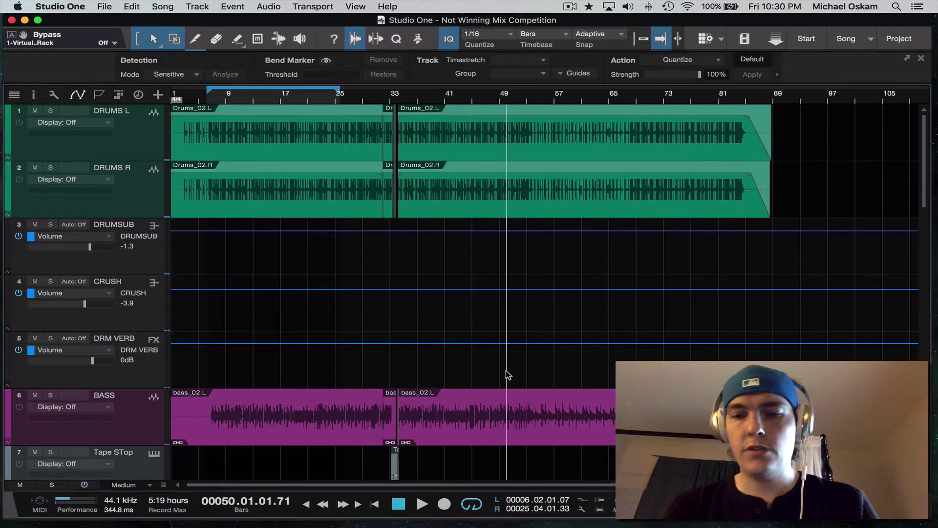
{"action": "key", "text": "F3"}
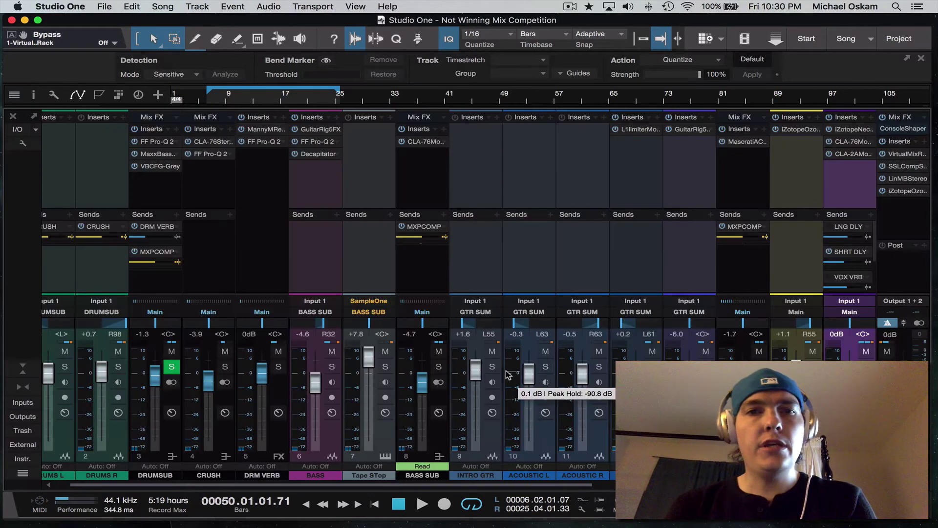
{"action": "key", "text": "F3"}
{"action": "key", "text": "comma"}
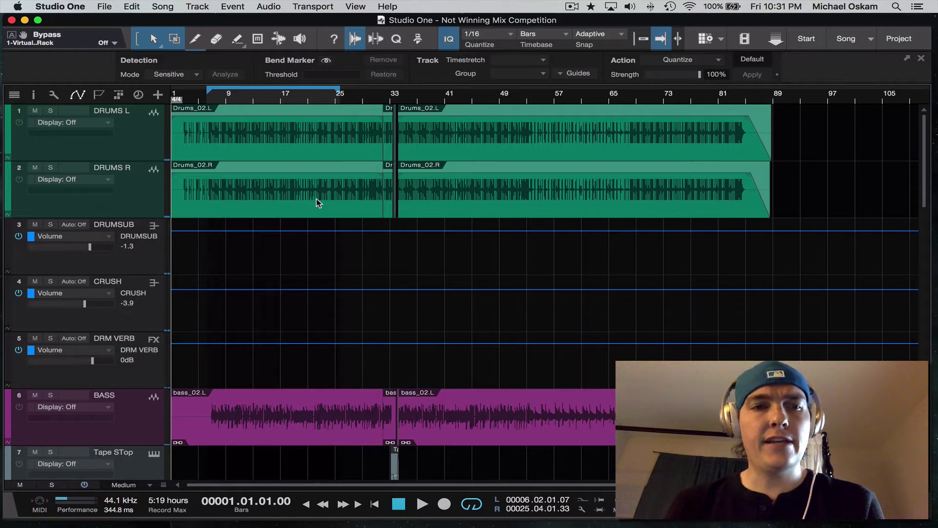
{"action": "scroll", "coordinate": [315, 198], "scroll_direction": "down", "scroll_amount": 5}
{"action": "scroll", "coordinate": [315, 198], "scroll_direction": "down", "scroll_amount": 3}
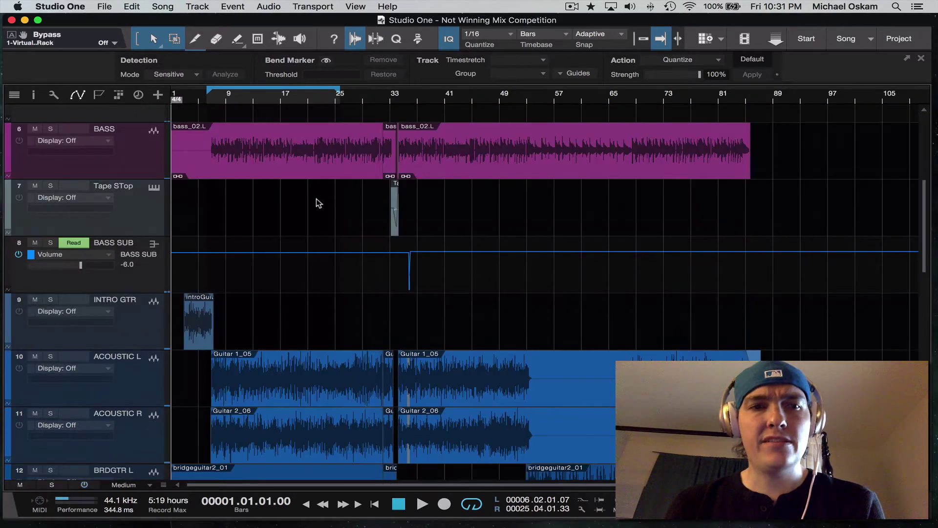
{"action": "scroll", "coordinate": [315, 198], "scroll_direction": "down", "scroll_amount": 4}
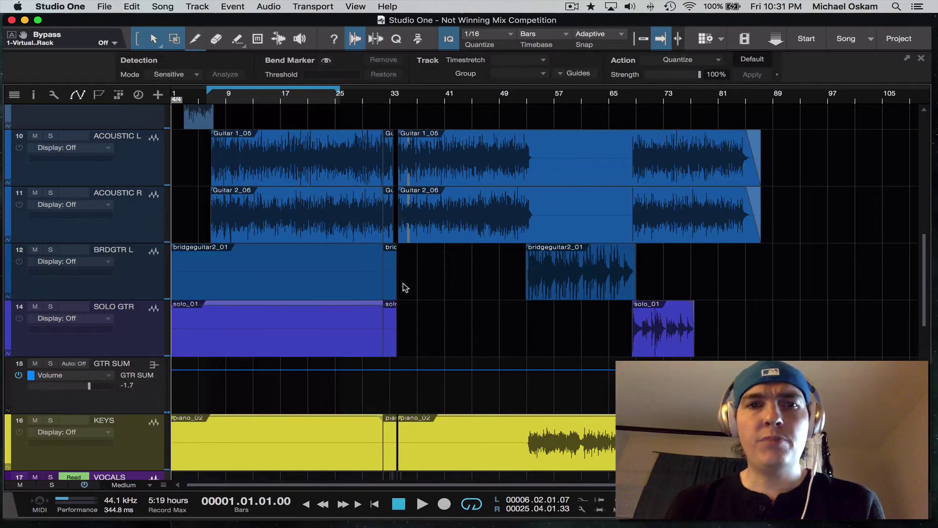
{"action": "scroll", "coordinate": [398, 287], "scroll_direction": "down", "scroll_amount": 3}
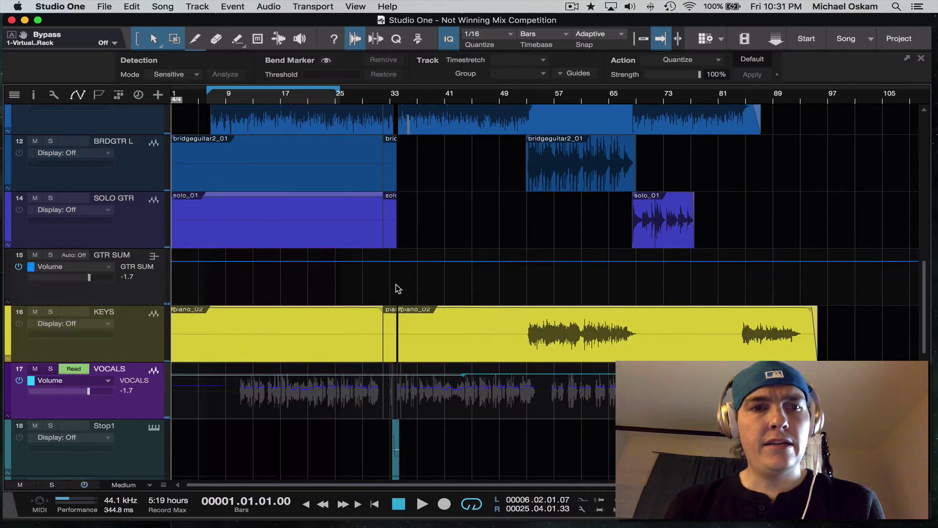
{"action": "scroll", "coordinate": [395, 288], "scroll_direction": "down", "scroll_amount": 3}
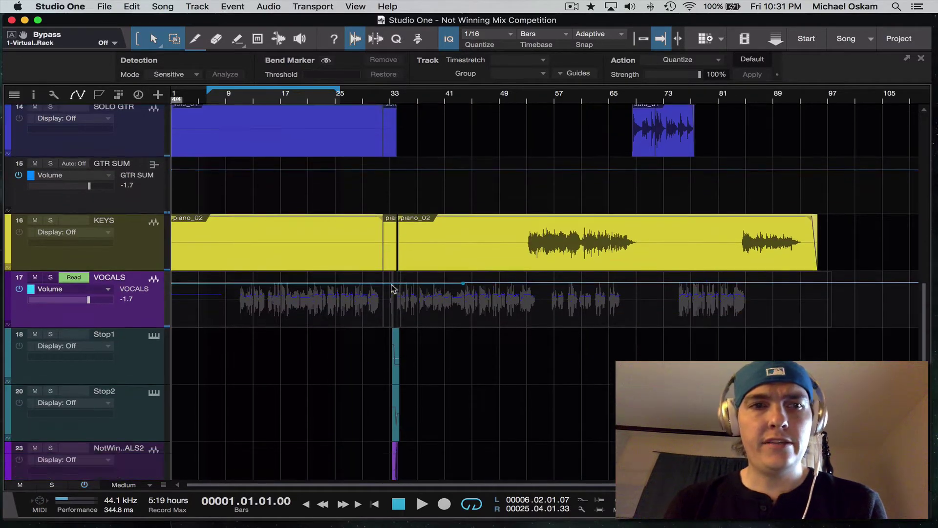
{"action": "scroll", "coordinate": [394, 289], "scroll_direction": "up", "scroll_amount": 15}
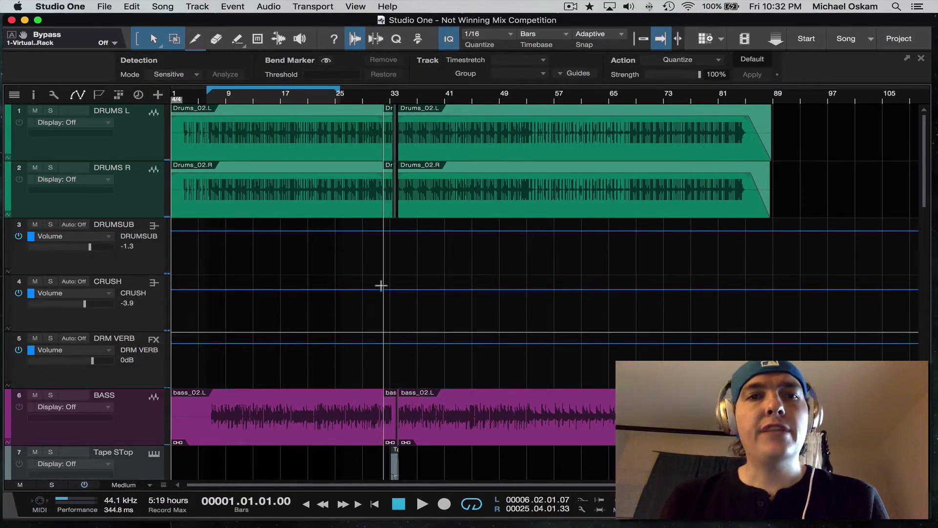
{"action": "key", "text": "F3"}
{"action": "key", "text": "F3"}
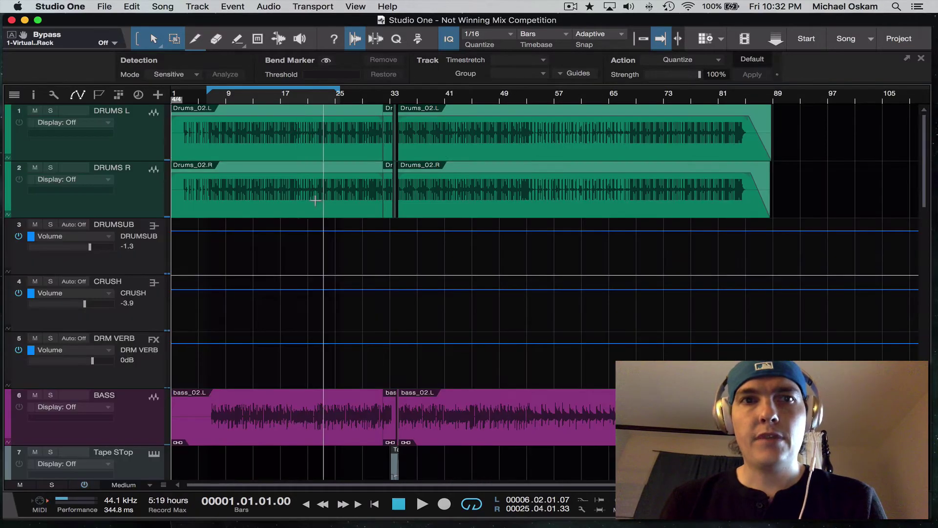
Solo the DRUMS L and DRUMS R tracks and listen to them from the loop start in bar 6 with the mixer console shown
{"action": "left_click", "coordinate": [208, 103]}
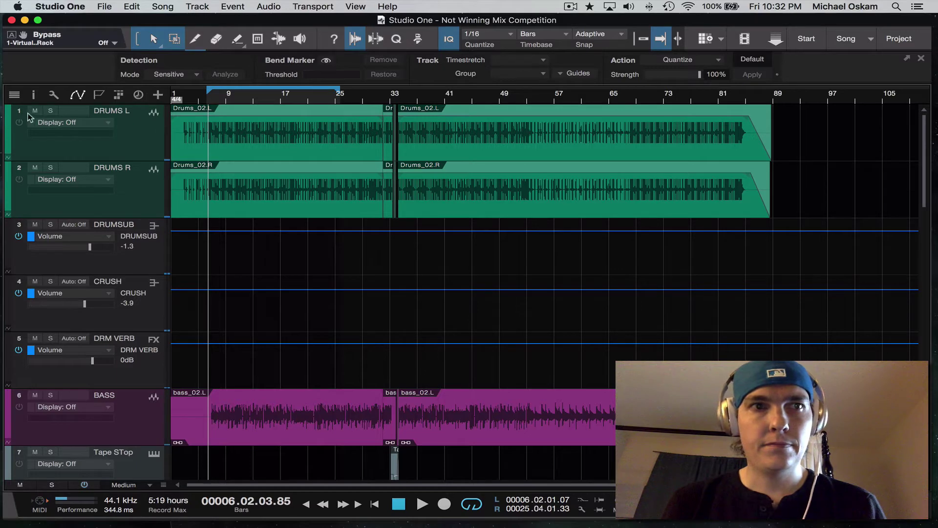
{"action": "left_click", "coordinate": [50, 112]}
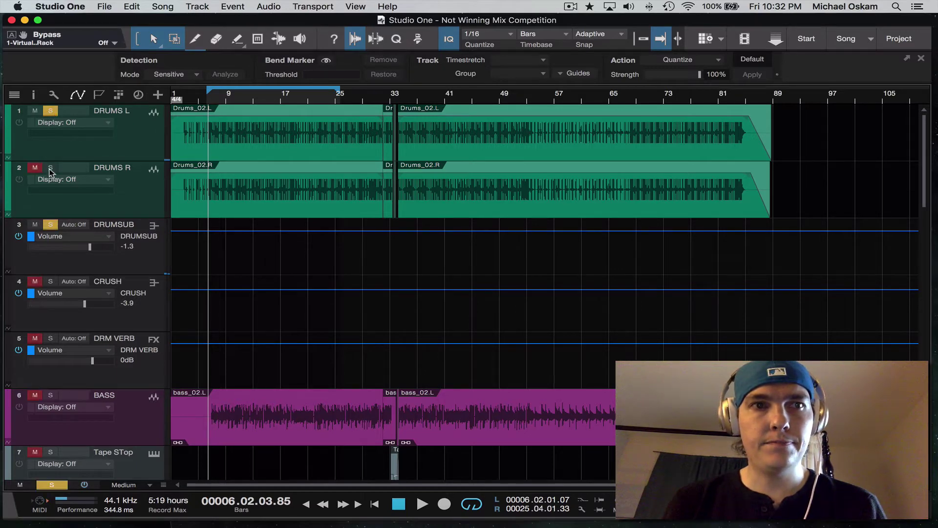
{"action": "left_click", "coordinate": [50, 168]}
{"action": "key", "text": "space"}
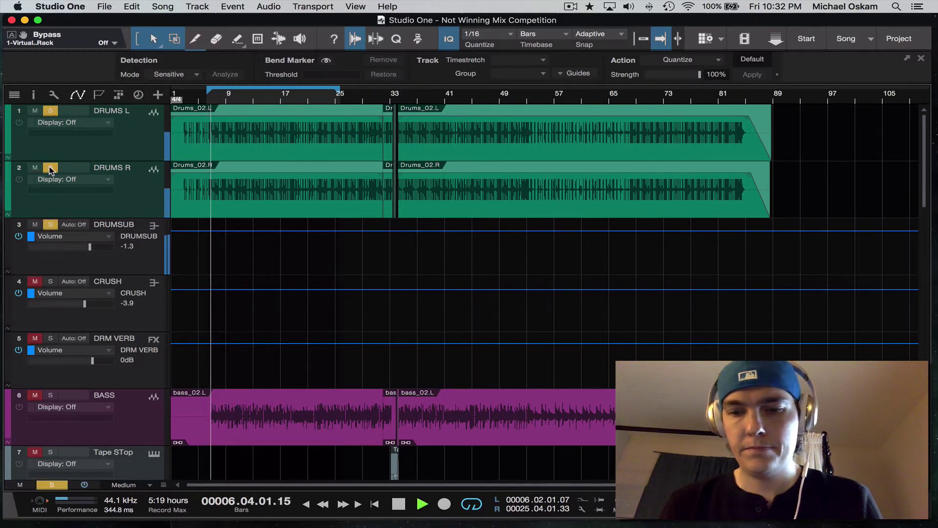
{"action": "key", "text": "F3"}
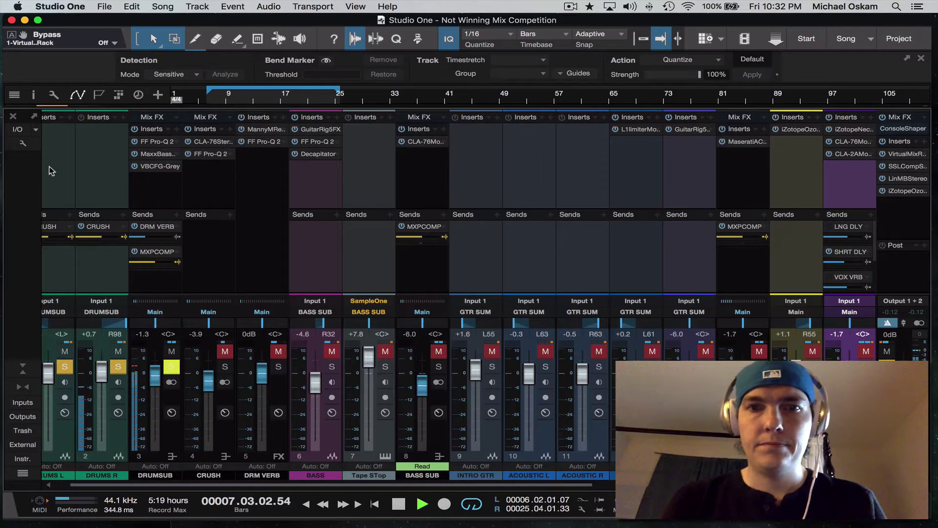
{"action": "key", "text": "XF86AudioRaiseVolume"}
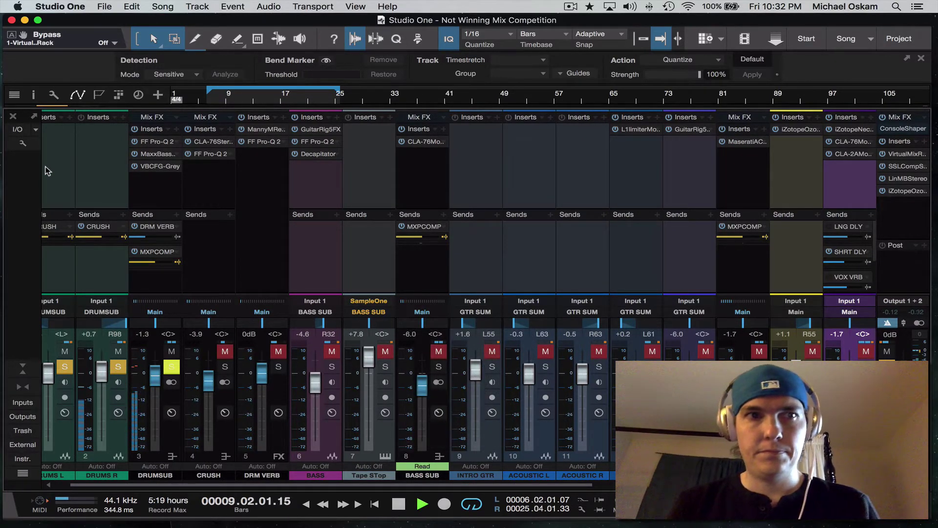
{"action": "key", "text": "space"}
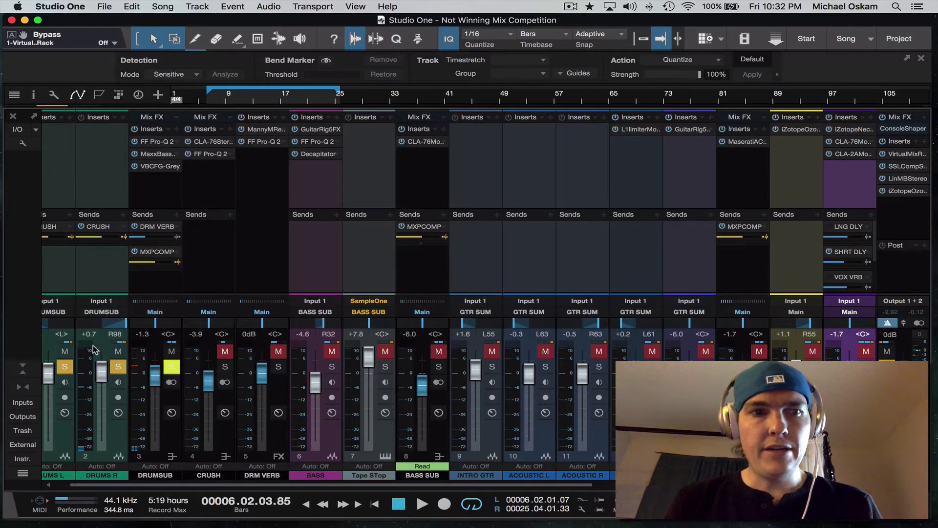
Switch off the inserts on all channels and listen to the soloed drums unprocessed from the loop start
{"action": "key", "text": "F3"}
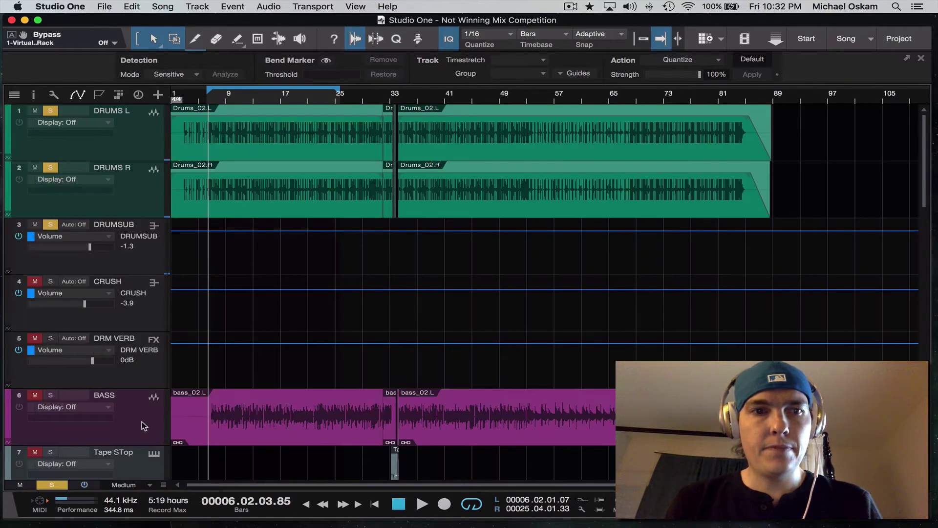
{"action": "key", "text": "space"}
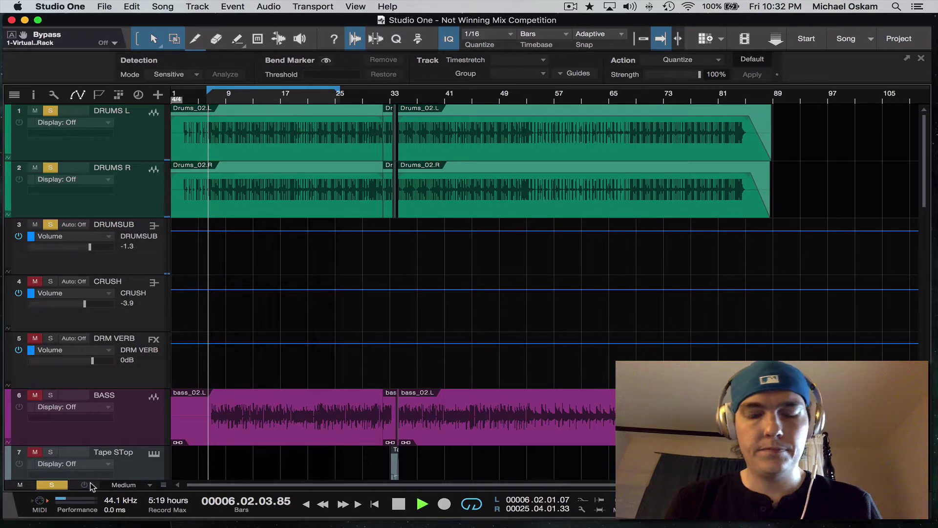
{"action": "key", "text": "F3"}
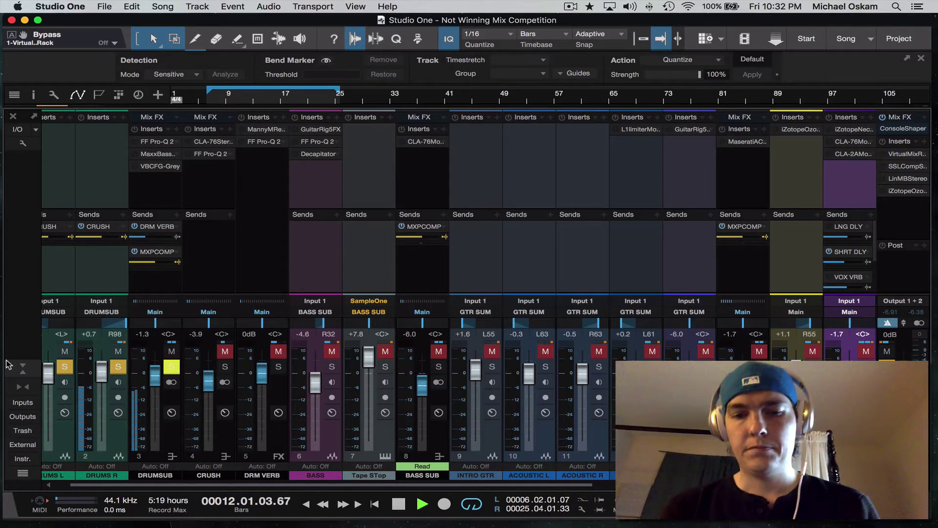
{"action": "key", "text": "space"}
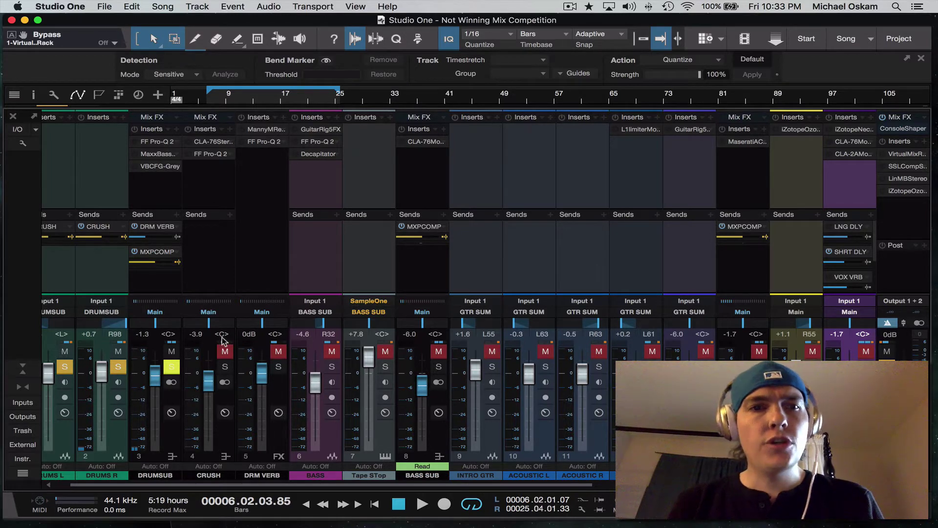
Take DRUMS R out of solo, mute it, and reset the pan of DRUMS L to centre
{"action": "scroll", "coordinate": [220, 337], "scroll_direction": "down", "scroll_amount": 3}
{"action": "scroll", "coordinate": [177, 317], "scroll_direction": "left", "scroll_amount": 1}
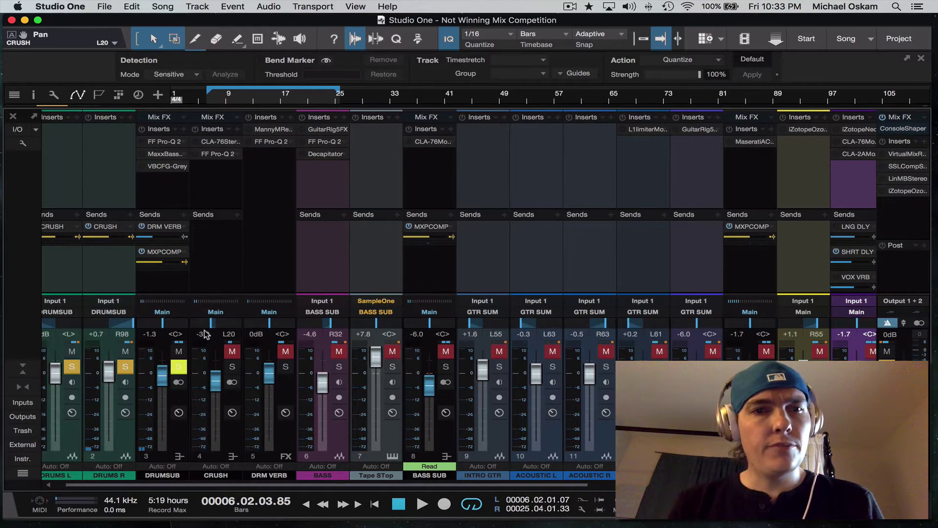
{"action": "scroll", "coordinate": [212, 331], "scroll_direction": "up", "scroll_amount": 2}
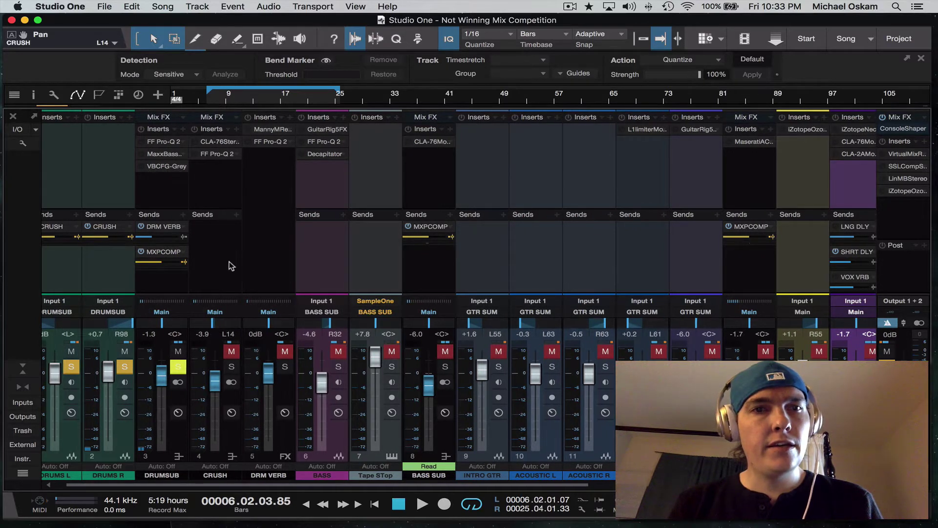
{"action": "scroll", "coordinate": [231, 266], "scroll_direction": "left", "scroll_amount": 1}
{"action": "left_click", "coordinate": [137, 367]}
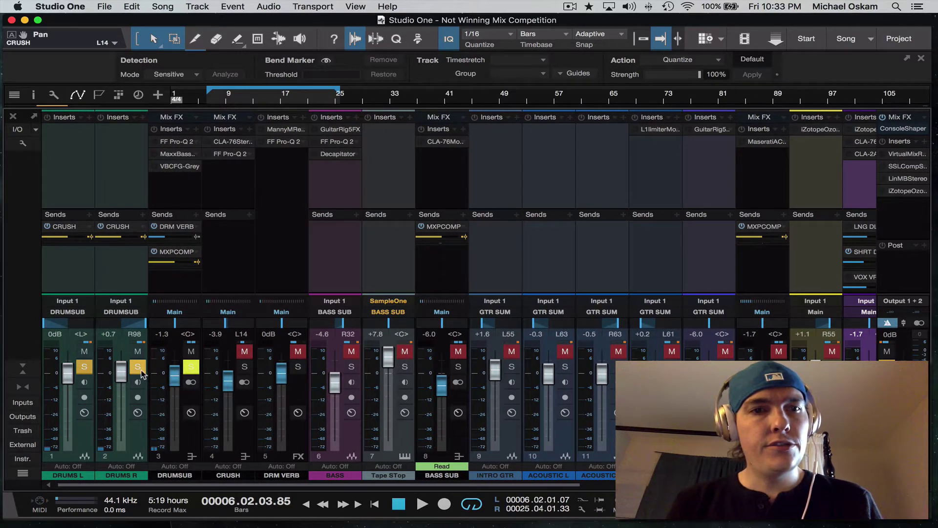
{"action": "left_click", "coordinate": [137, 351]}
{"action": "left_click", "coordinate": [65, 324], "text": "super"}
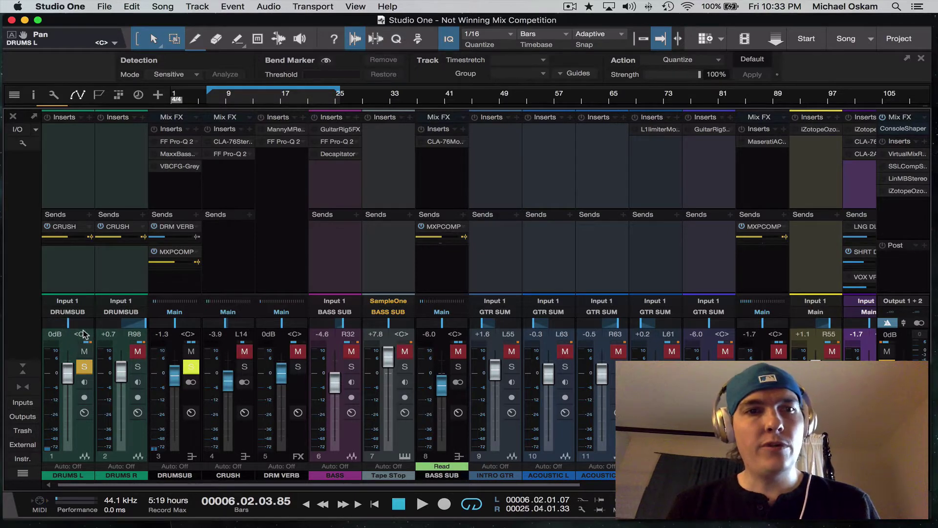
Play the drums while panning DRUMS L hard left, and solo DRUMS R again to hear the stereo pair
{"action": "key", "text": "space"}
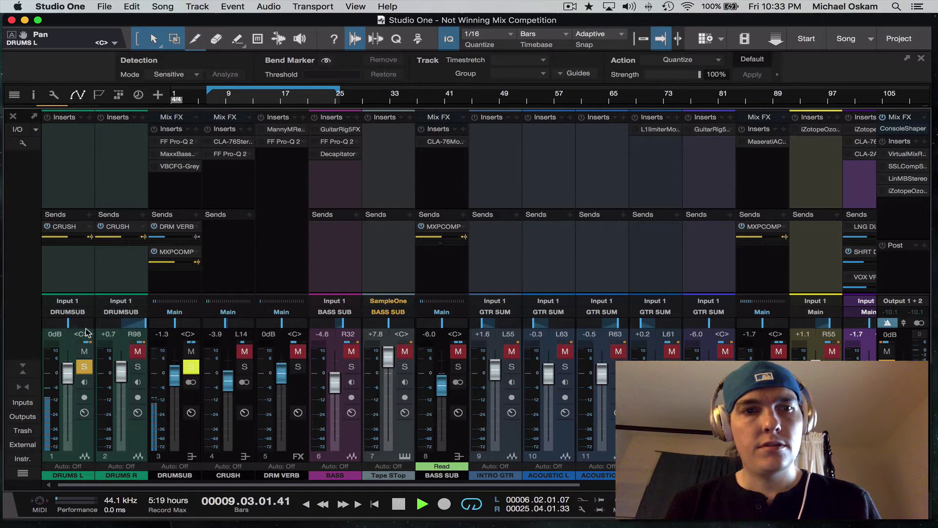
{"action": "left_click_drag", "start_coordinate": [72, 333], "coordinate": [32, 331]}
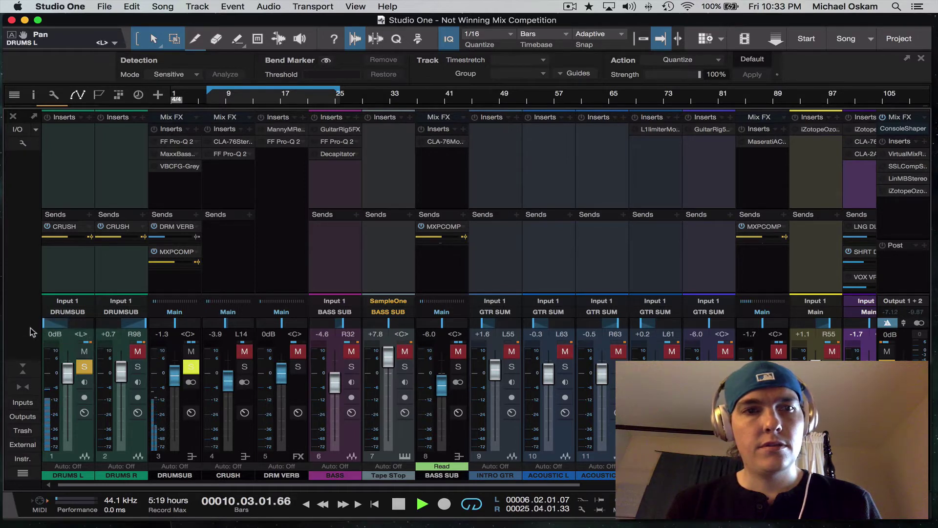
{"action": "left_click", "coordinate": [137, 368]}
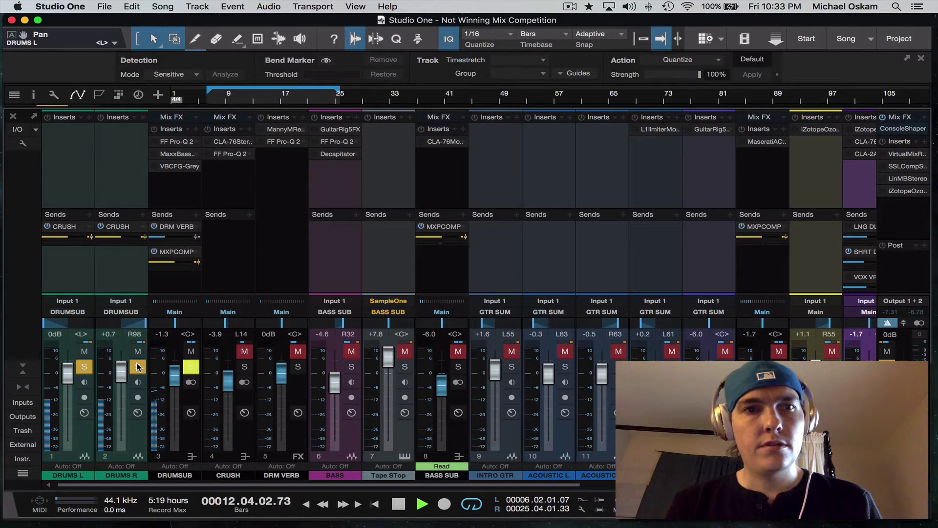
{"action": "key", "text": "space"}
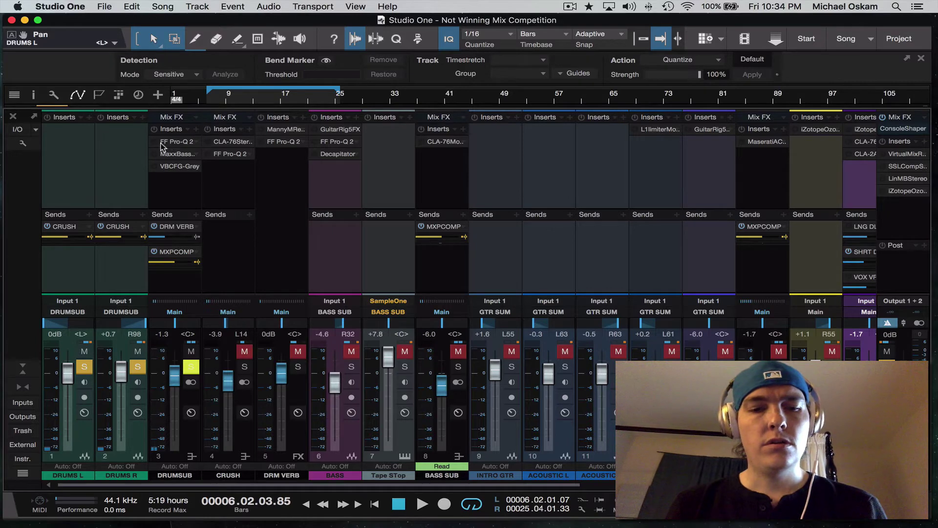
Re-enable the song's inserts and switch off DRUMSUB's FF Pro-Q 2, MaxxBass and VBC FG-Grey inserts and its DRM VERB and MXPCOMP sends
{"action": "key", "text": "F3"}
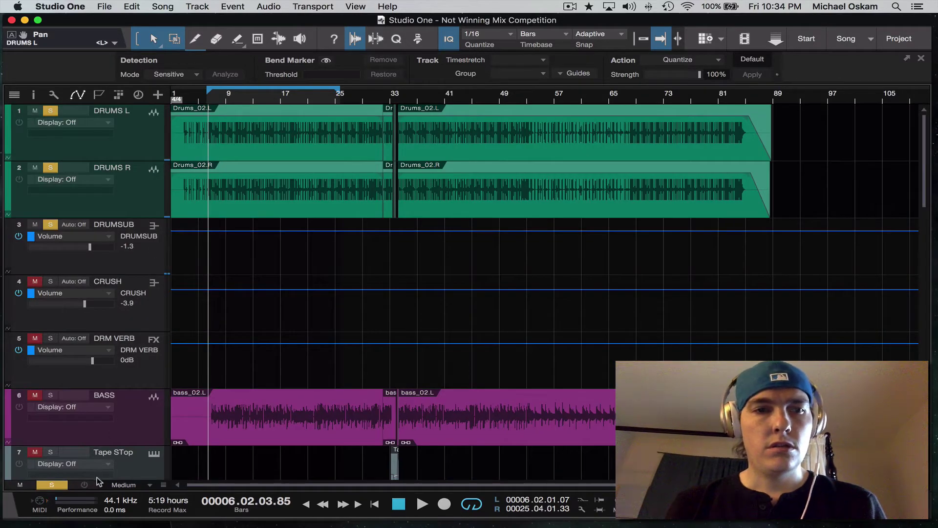
{"action": "key", "text": "F3"}
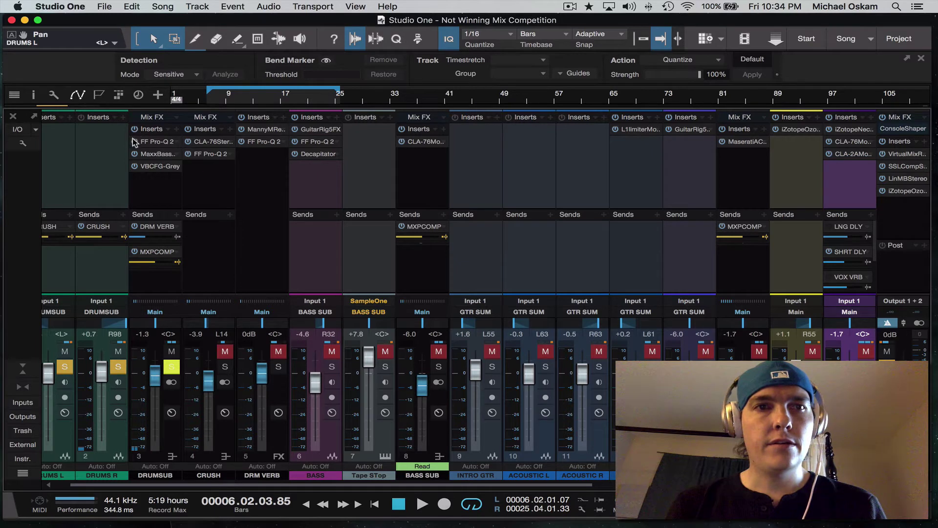
{"action": "left_click", "coordinate": [134, 167]}
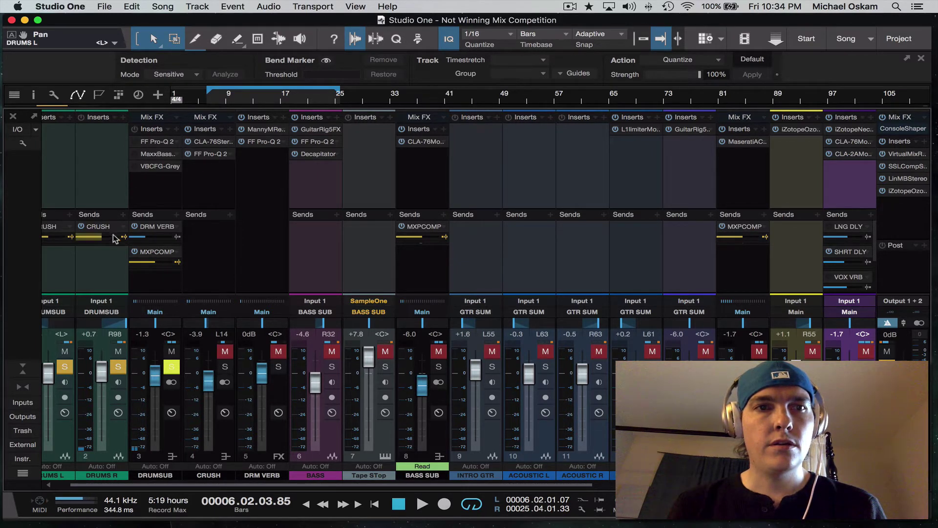
{"action": "left_click", "coordinate": [134, 226]}
{"action": "left_click", "coordinate": [134, 251]}
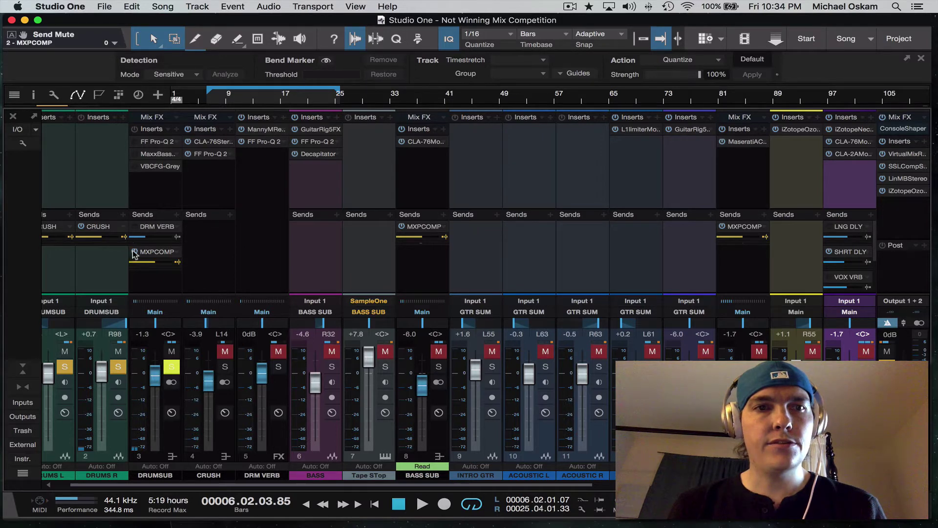
Open the FF Pro-Q 2 equalizer on DRUMSUB, move its window clear of the channel, and play the drums
{"action": "left_click", "coordinate": [147, 144]}
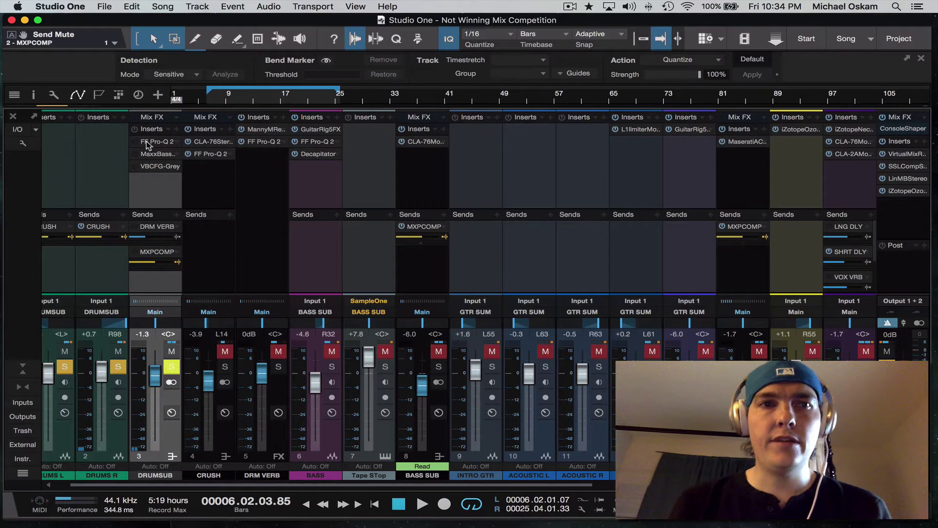
{"action": "double_click", "coordinate": [148, 142]}
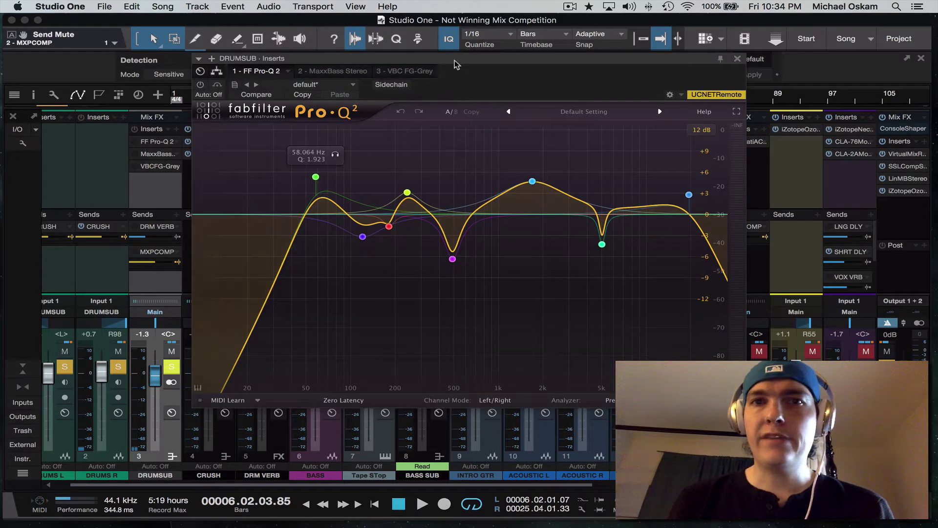
{"action": "left_click_drag", "start_coordinate": [457, 63], "coordinate": [537, 60]}
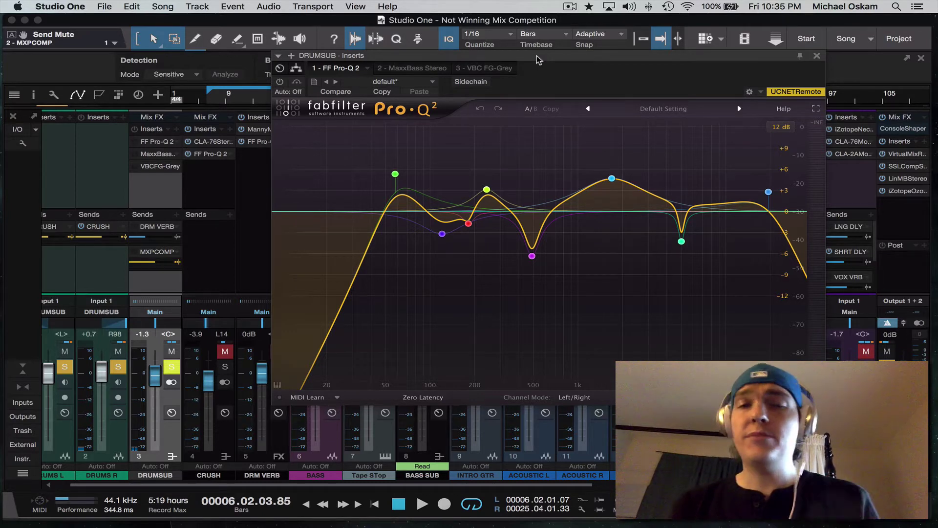
{"action": "key", "text": "space"}
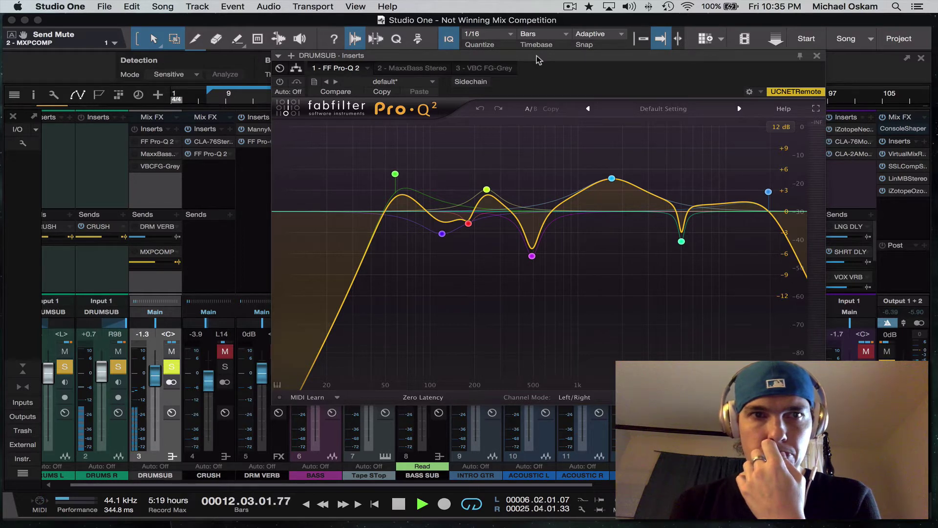
Stop playback, disable the four EQ bands from 488 Hz upward, and play the drums with only the low bands active
{"action": "key", "text": "space"}
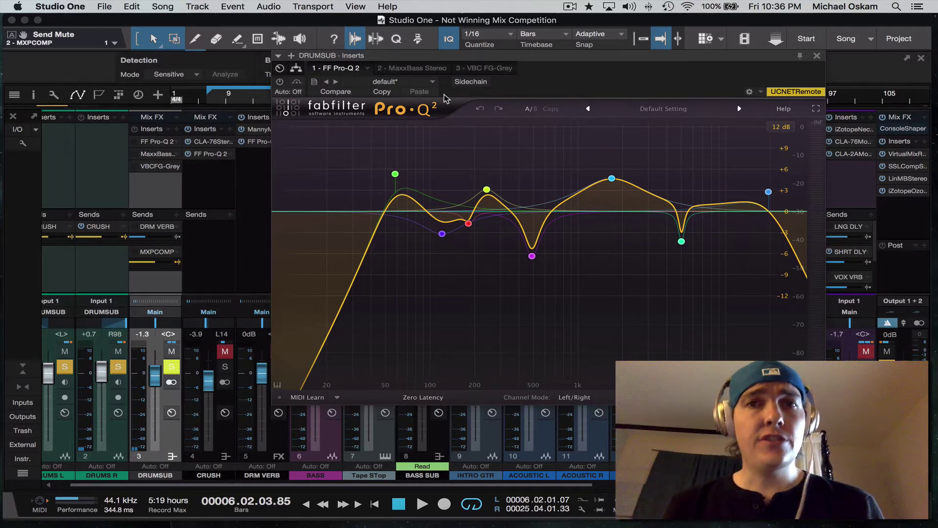
{"action": "mouse_move", "coordinate": [395, 176]}
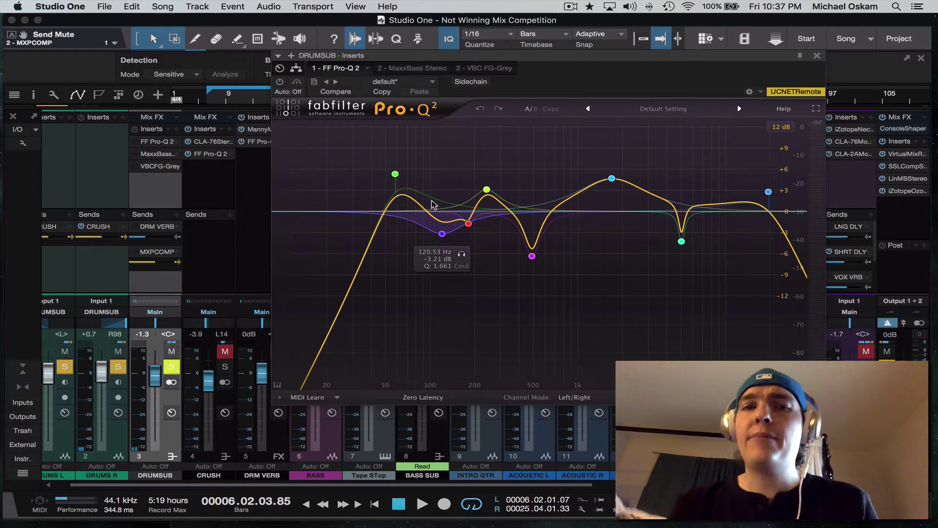
{"action": "left_click", "coordinate": [442, 233]}
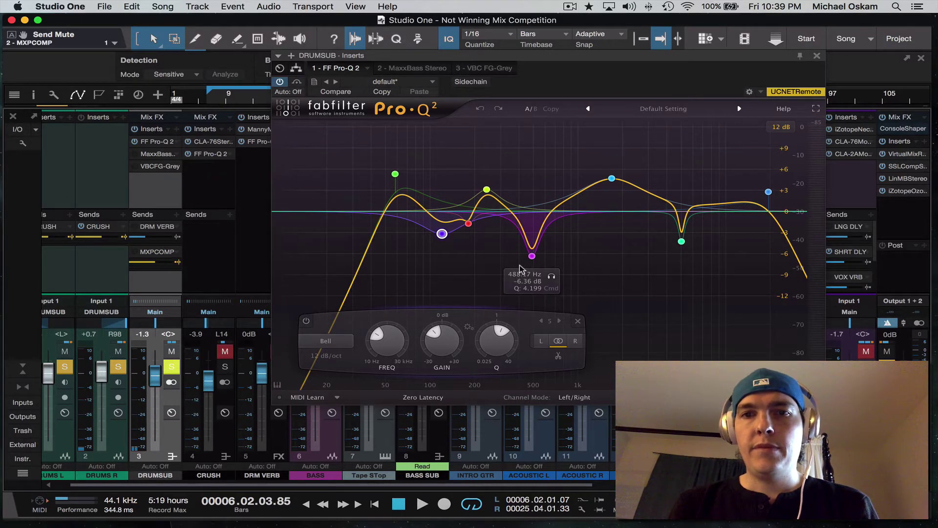
{"action": "left_click_drag", "start_coordinate": [521, 268], "coordinate": [784, 175]}
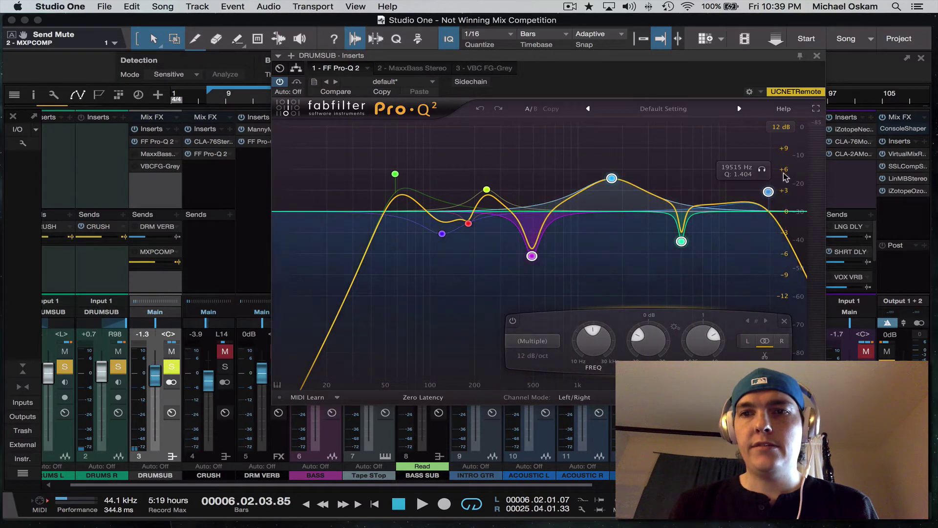
{"action": "left_click", "coordinate": [513, 323]}
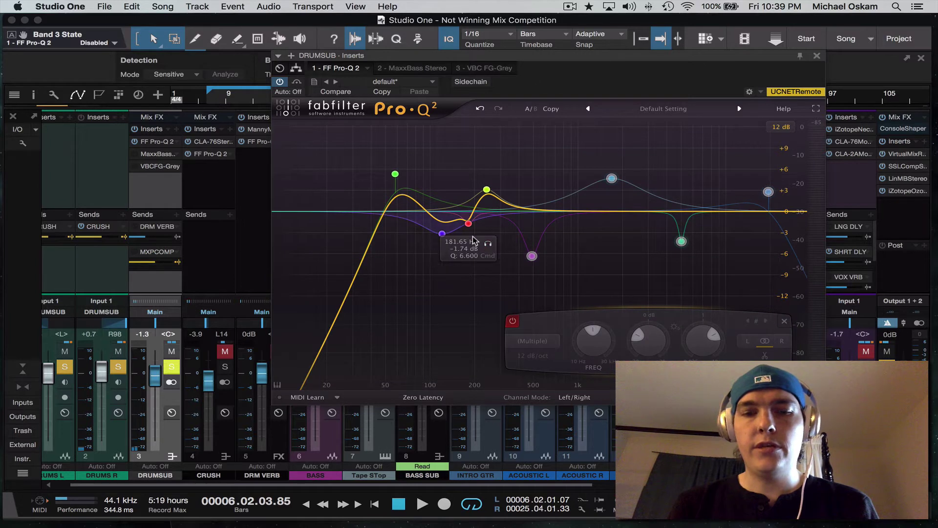
{"action": "key", "text": "space"}
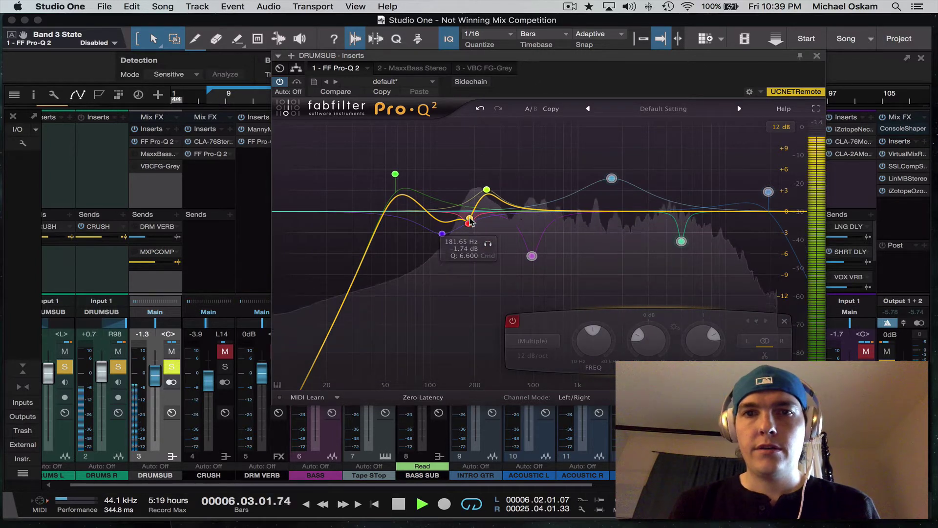
Audition the 241 Hz band in isolation, raise its gain to +4.07 dB, and compare the drums with the EQ bypassed
{"action": "left_click", "coordinate": [506, 160]}
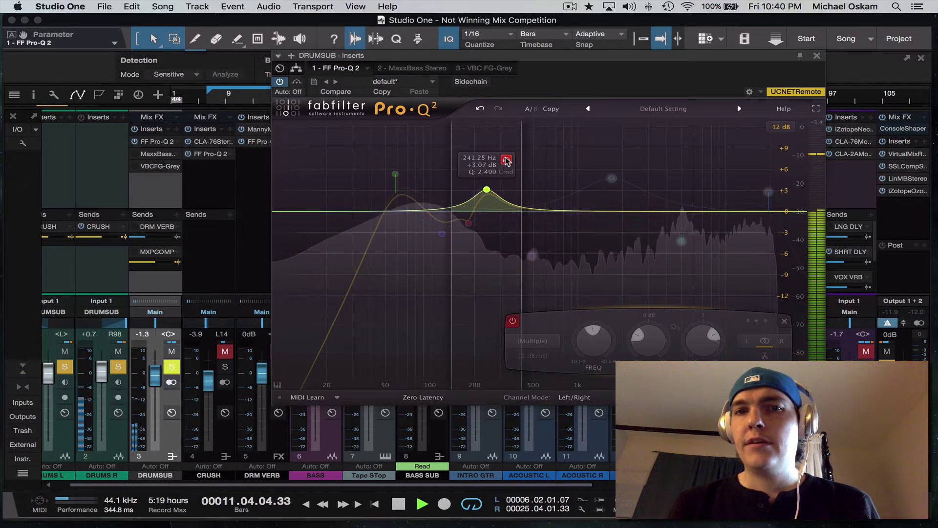
{"action": "left_click", "coordinate": [506, 160]}
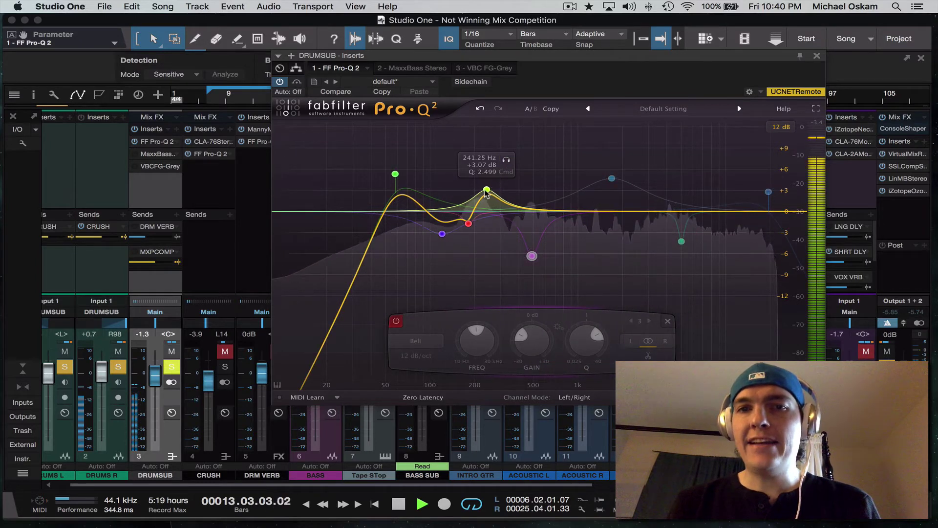
{"action": "left_click_drag", "start_coordinate": [486, 191], "coordinate": [488, 183]}
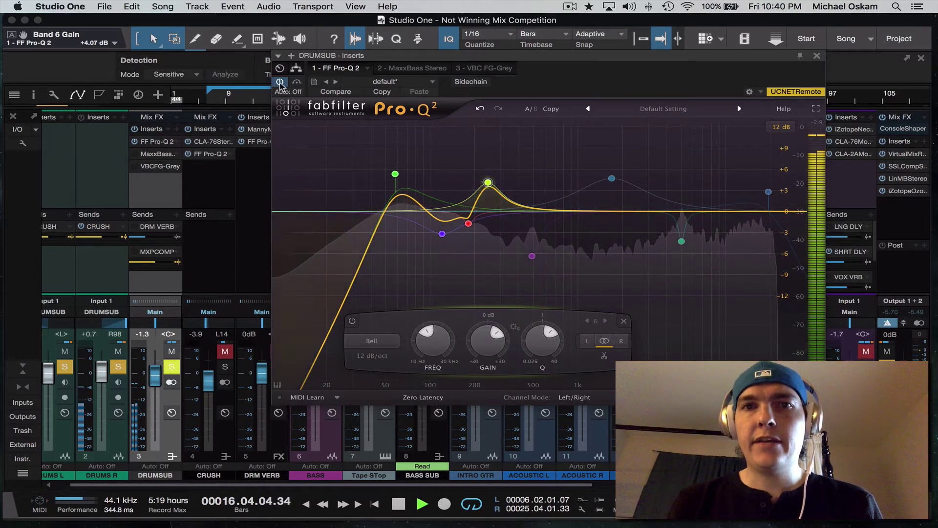
{"action": "left_click", "coordinate": [280, 82]}
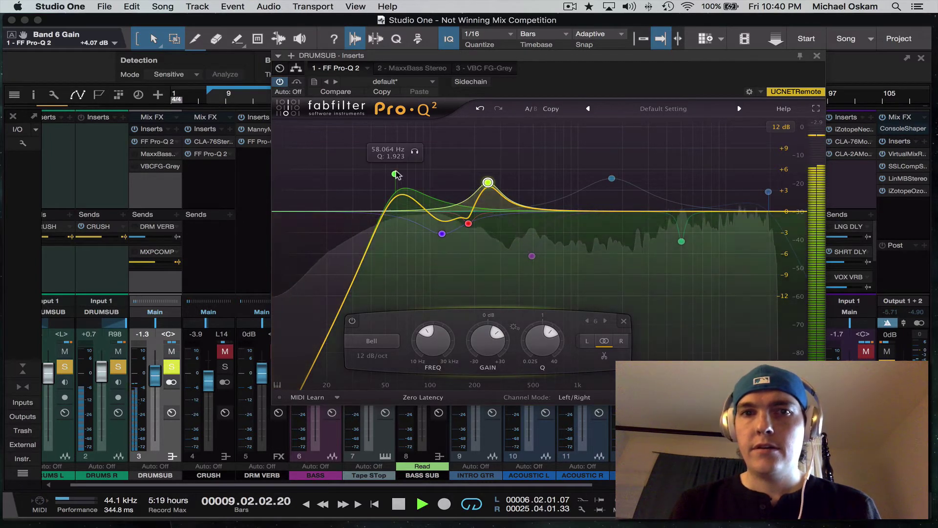
Increase the 58 Hz low-cut band's resonance, deepen the 120 Hz cut to -4.46 dB, and stop playback
{"action": "left_click_drag", "start_coordinate": [394, 173], "coordinate": [396, 164]}
{"action": "left_click_drag", "start_coordinate": [442, 234], "coordinate": [442, 243]}
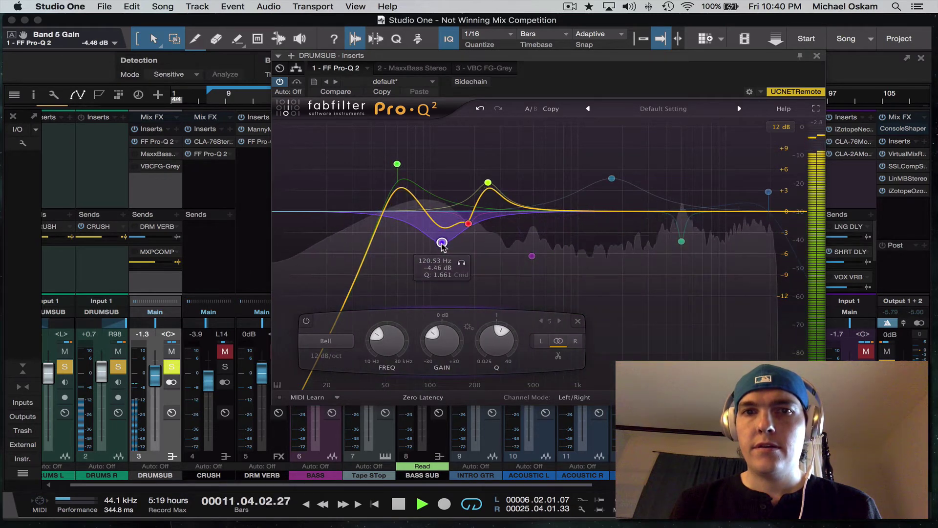
{"action": "key", "text": "space"}
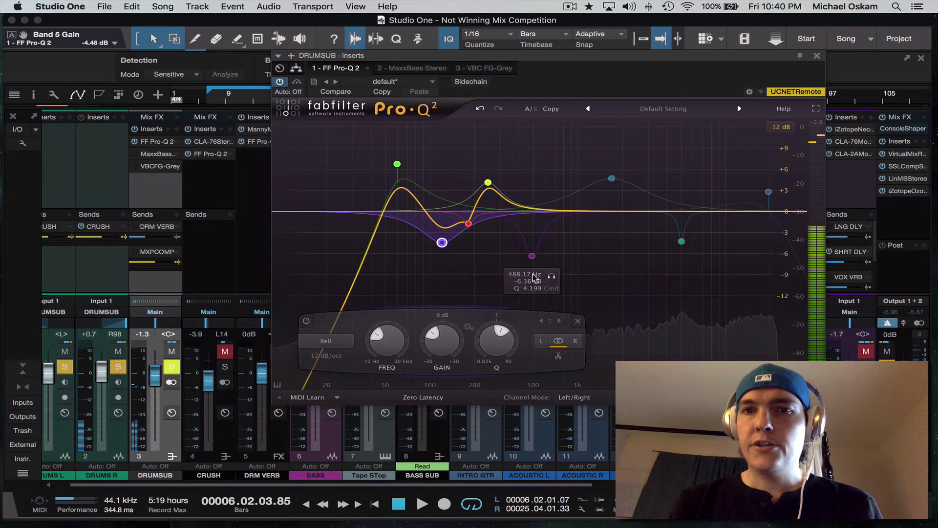
Re-enable the four disabled EQ bands from 488 Hz upward and single out the 488 Hz cut
{"action": "left_click_drag", "start_coordinate": [519, 265], "coordinate": [792, 166]}
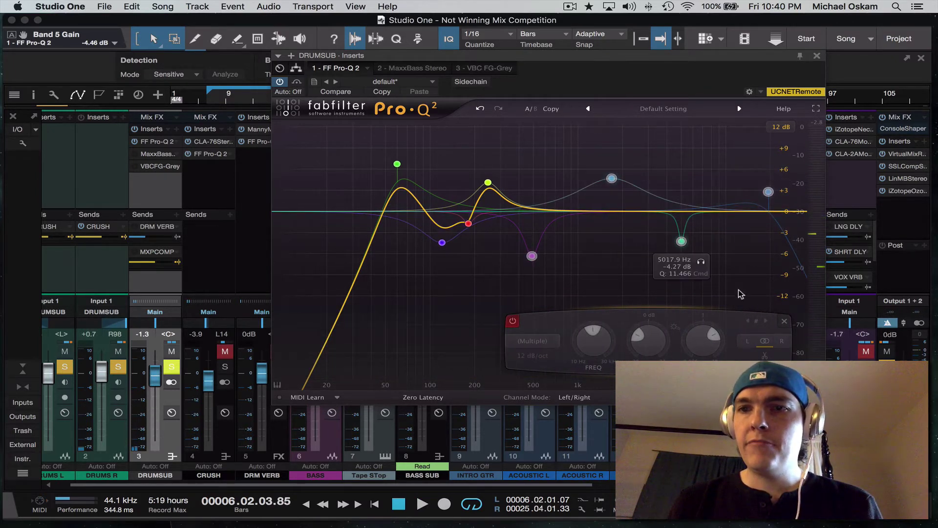
{"action": "left_click", "coordinate": [512, 322]}
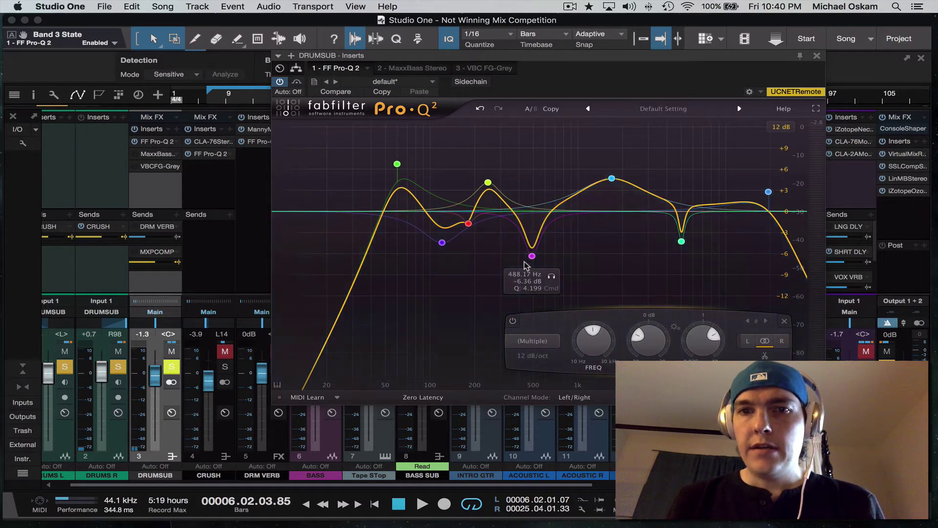
{"action": "right_click", "coordinate": [532, 256]}
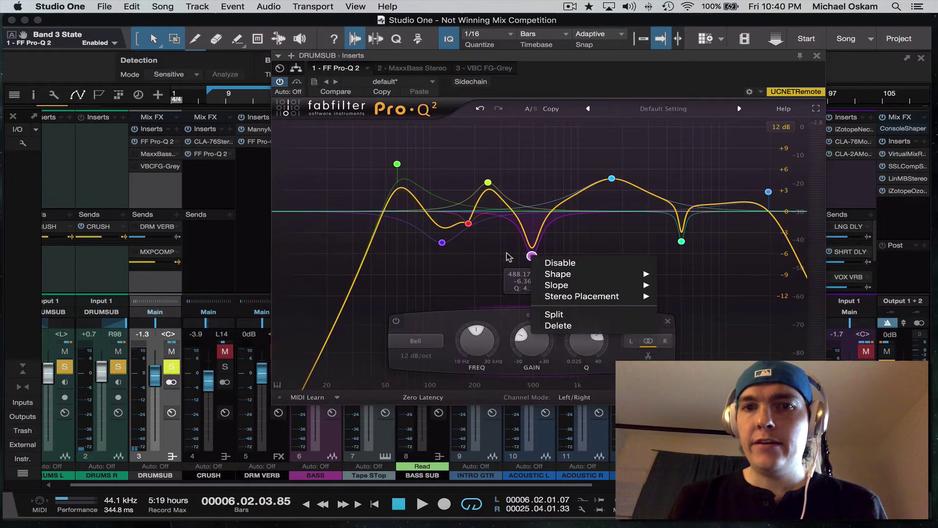
{"action": "left_click", "coordinate": [506, 253]}
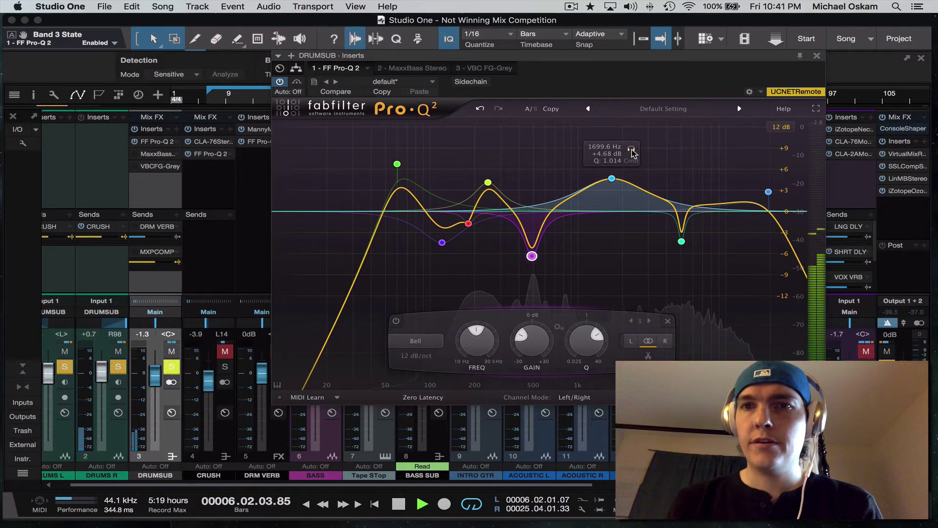
Audition the 1.7 kHz band in isolation during playback and raise its boost to +5.76 dB
{"action": "key", "text": "space"}
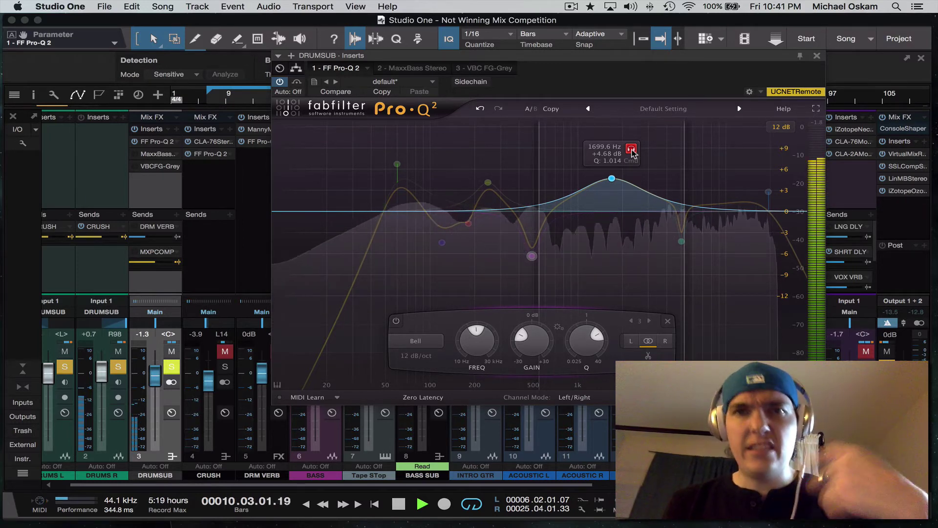
{"action": "left_click", "coordinate": [632, 150]}
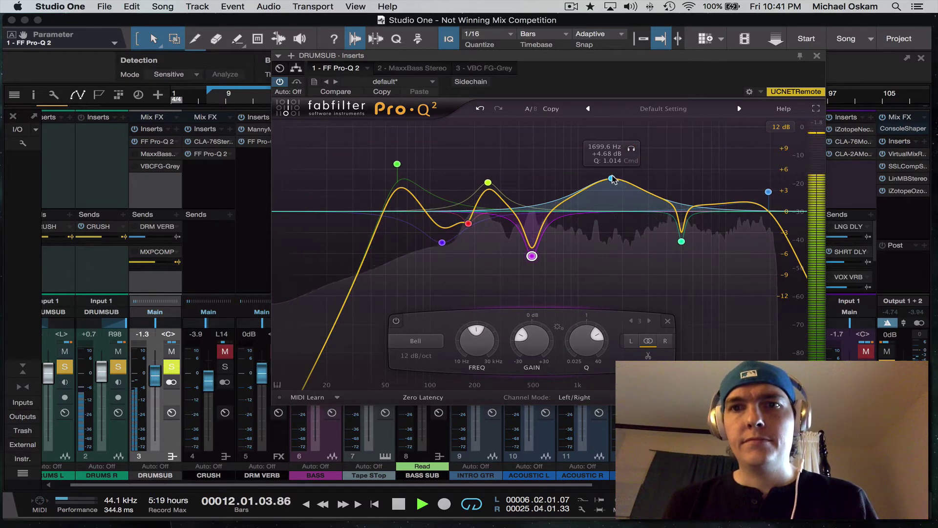
{"action": "left_click_drag", "start_coordinate": [612, 179], "coordinate": [616, 174]}
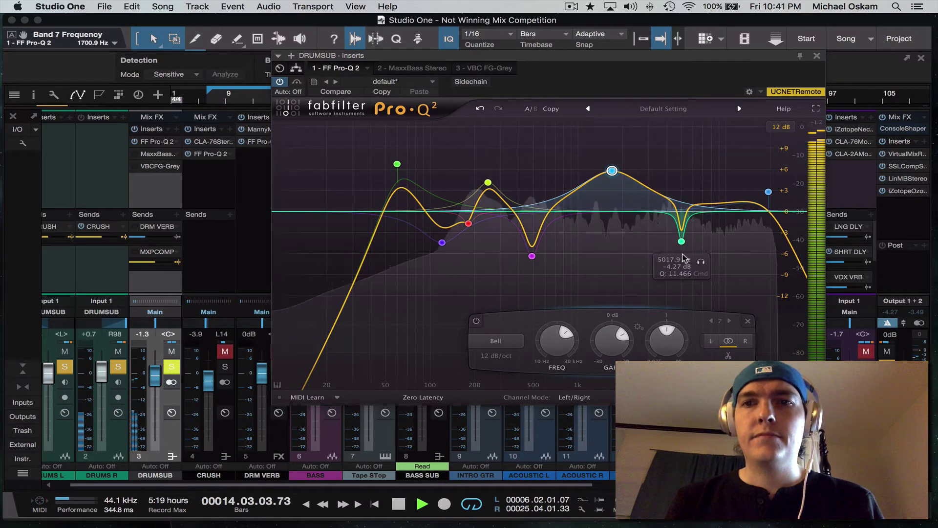
{"action": "key", "text": "space"}
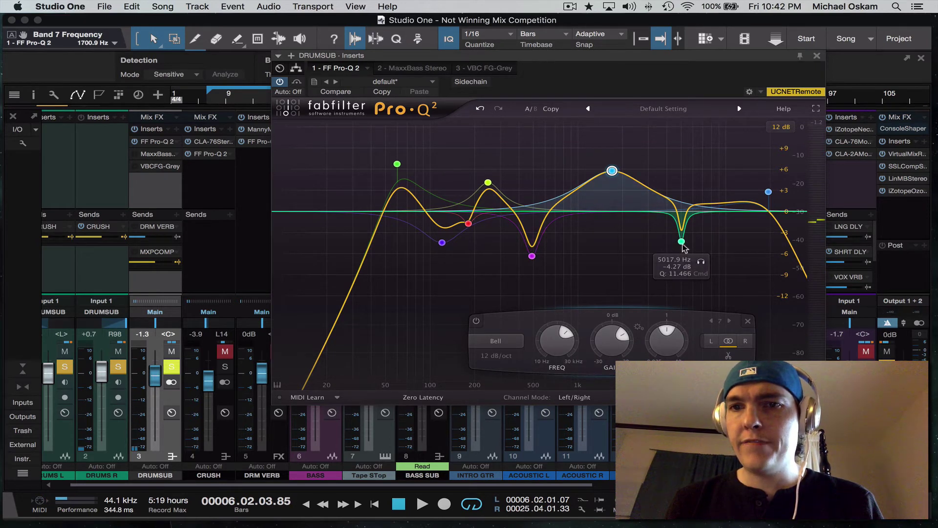
Set the narrow 5 kHz cut to 4917.1 Hz and -5.19 dB, and compare the drums with that band off and on
{"action": "left_click_drag", "start_coordinate": [682, 245], "coordinate": [683, 257]}
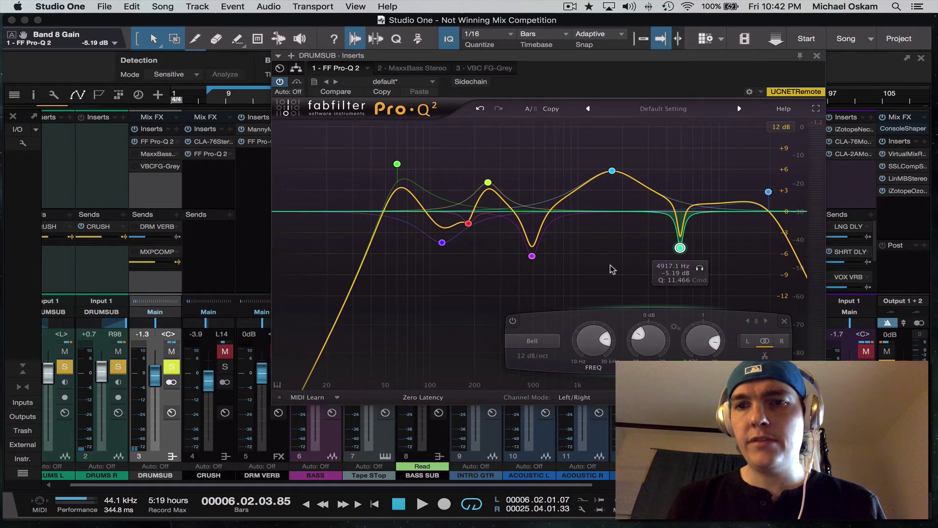
{"action": "key", "text": "space"}
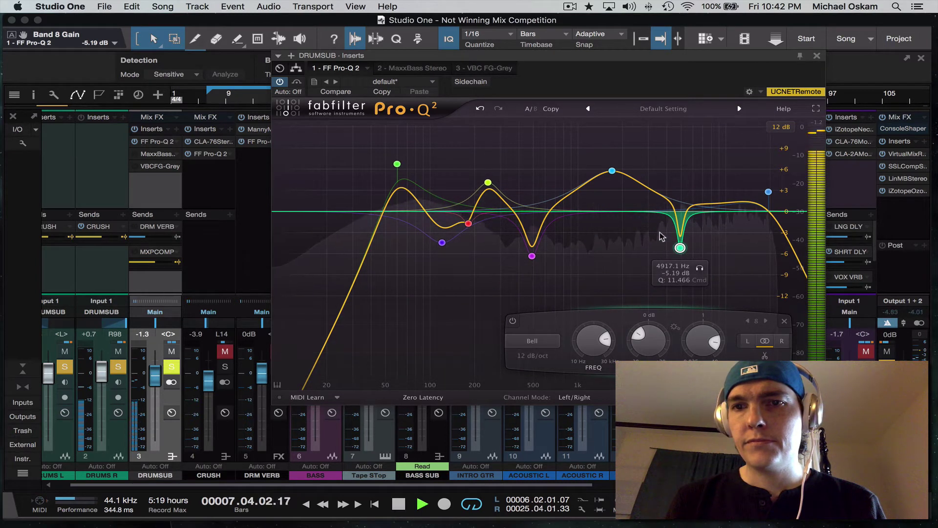
{"action": "left_click", "coordinate": [513, 321]}
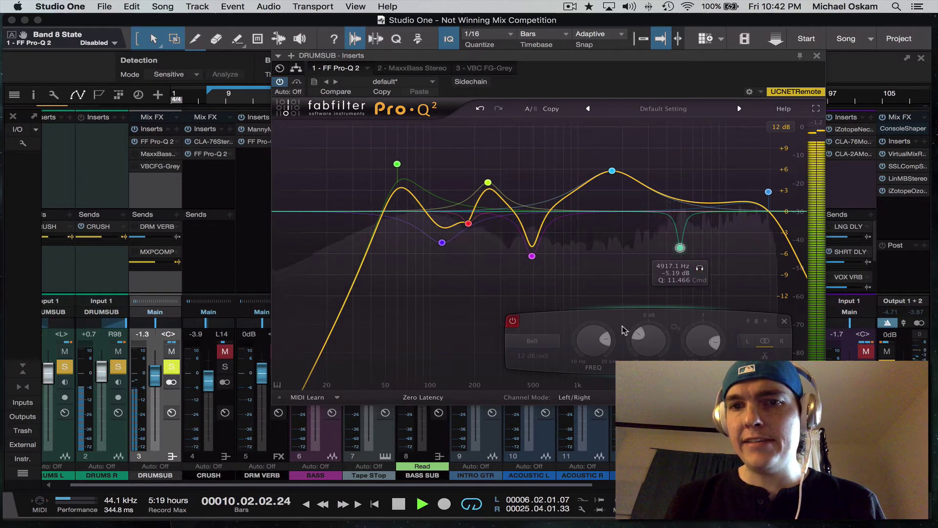
{"action": "left_click", "coordinate": [512, 321]}
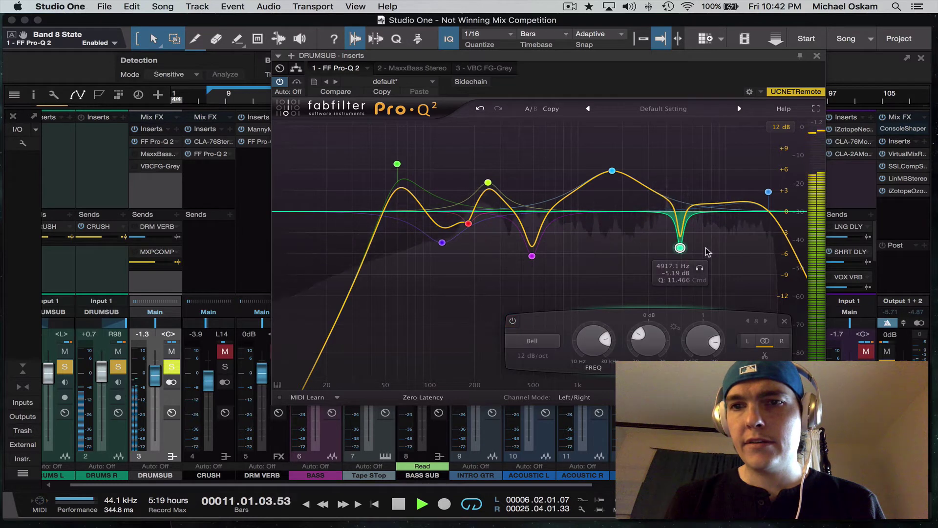
Audition the 4917 Hz band in isolation, return to the full EQ, and stop playback
{"action": "left_click", "coordinate": [700, 268]}
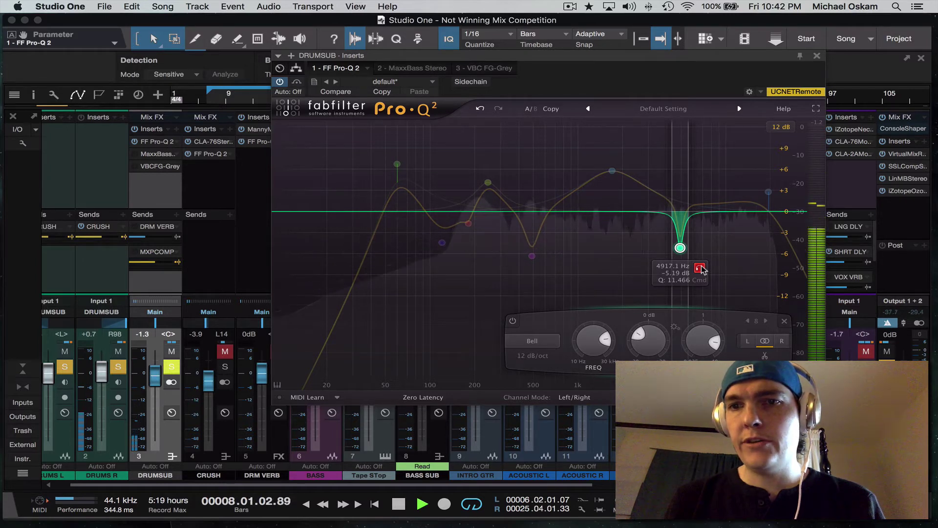
{"action": "left_click", "coordinate": [700, 269]}
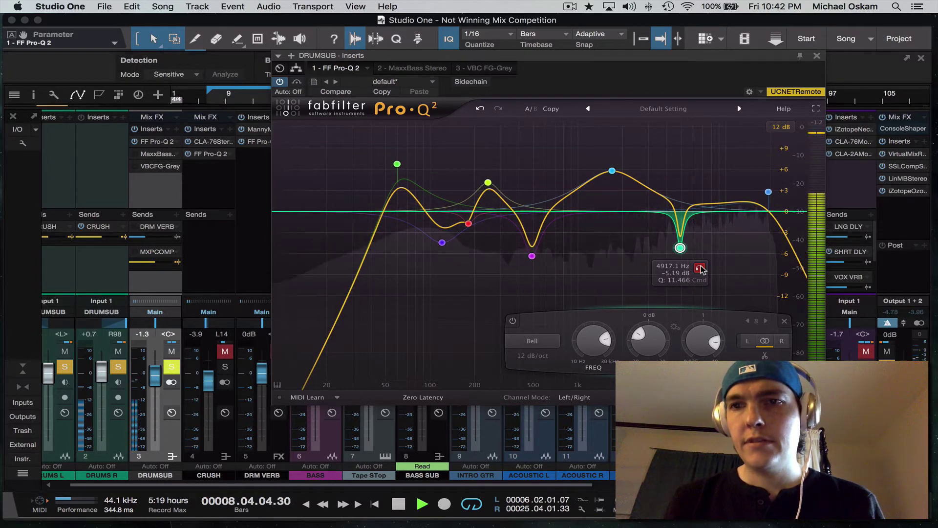
{"action": "key", "text": "space"}
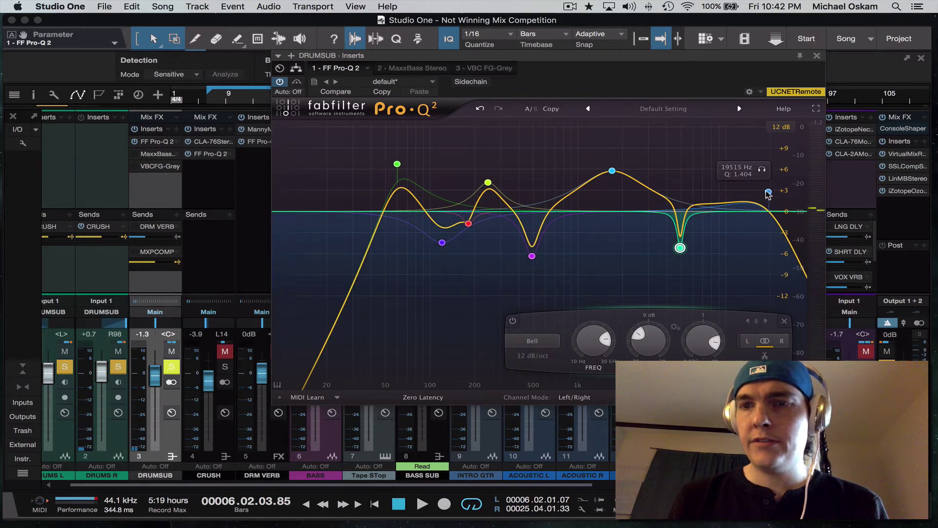
Set the high-cut band to 19318 Hz with a Q of 1.741 and play the drums through the EQ
{"action": "left_click_drag", "start_coordinate": [768, 193], "coordinate": [770, 181]}
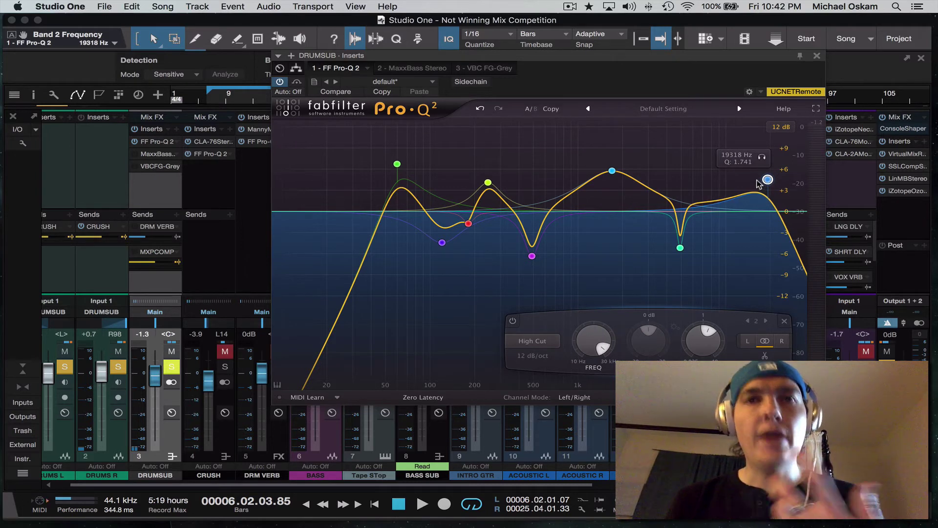
{"action": "key", "text": "space"}
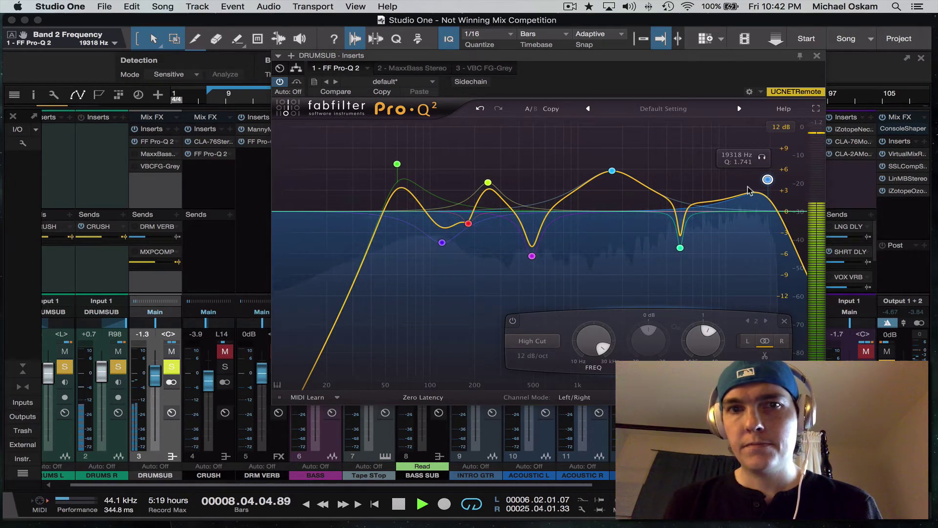
{"action": "key", "text": "space"}
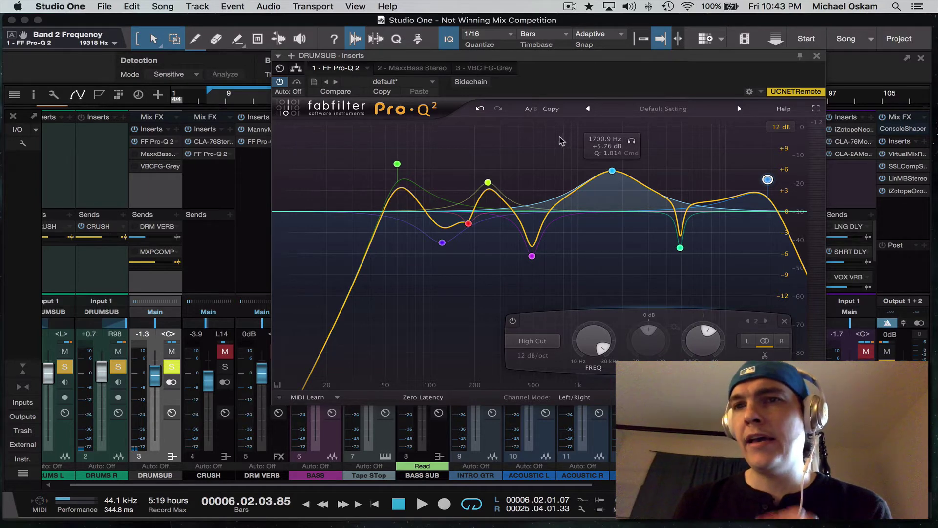
Close the equalizer, open DRUMSUB's MaxxBass insert clear of the channel, and play the drums with MaxxBass bypassed
{"action": "left_click", "coordinate": [817, 57]}
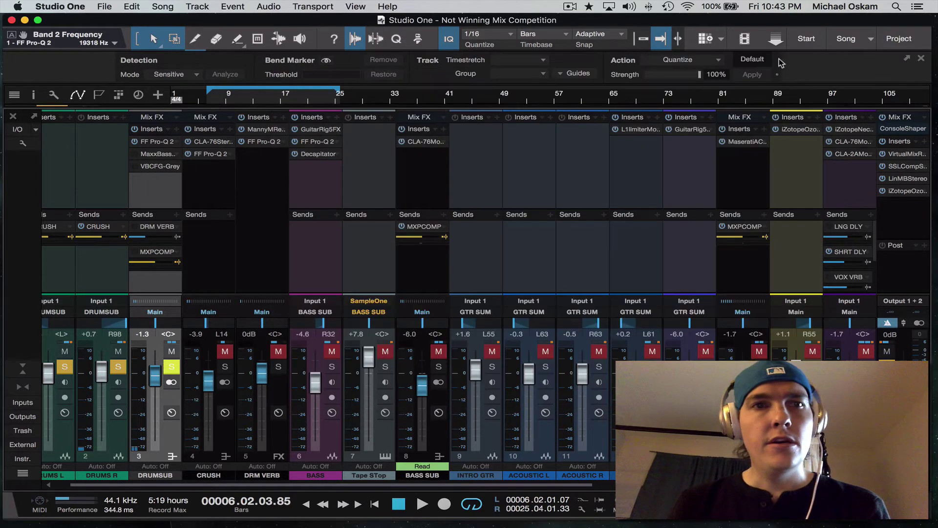
{"action": "double_click", "coordinate": [154, 154]}
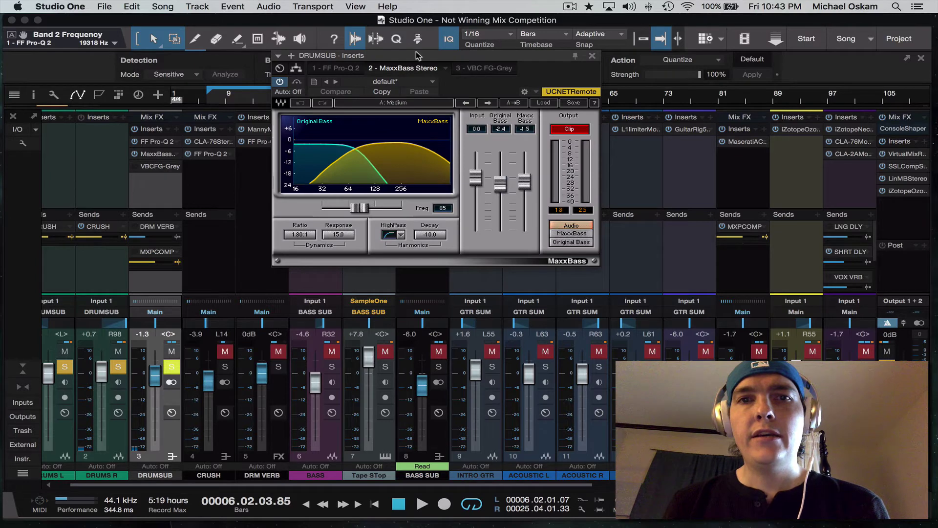
{"action": "left_click_drag", "start_coordinate": [415, 52], "coordinate": [533, 66]}
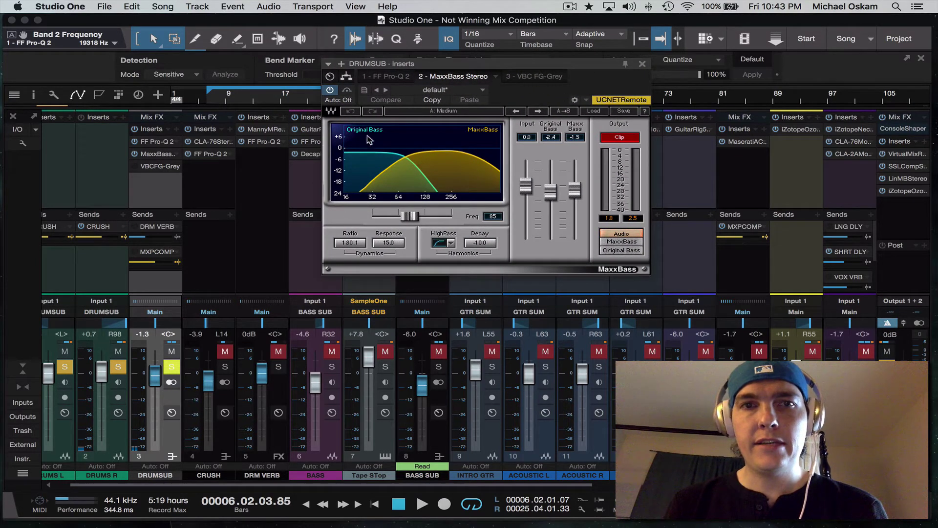
{"action": "left_click", "coordinate": [331, 91]}
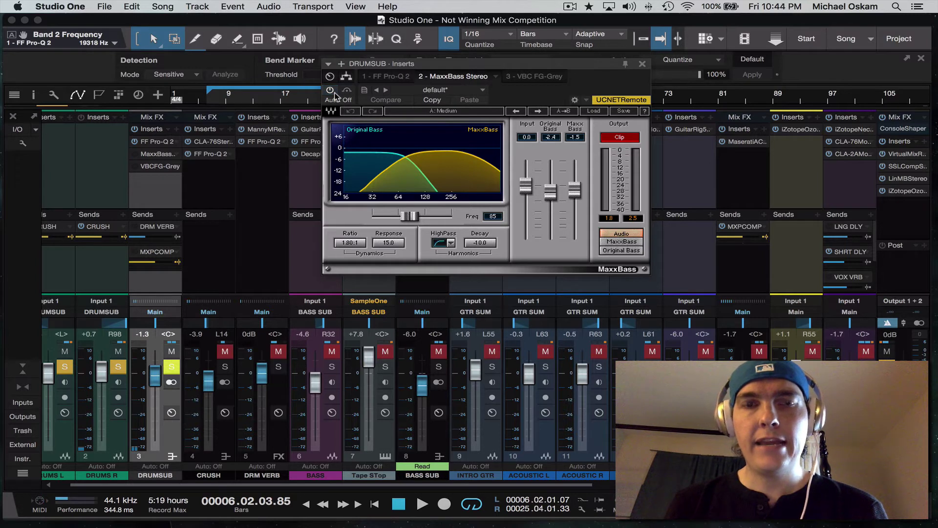
{"action": "key", "text": "space"}
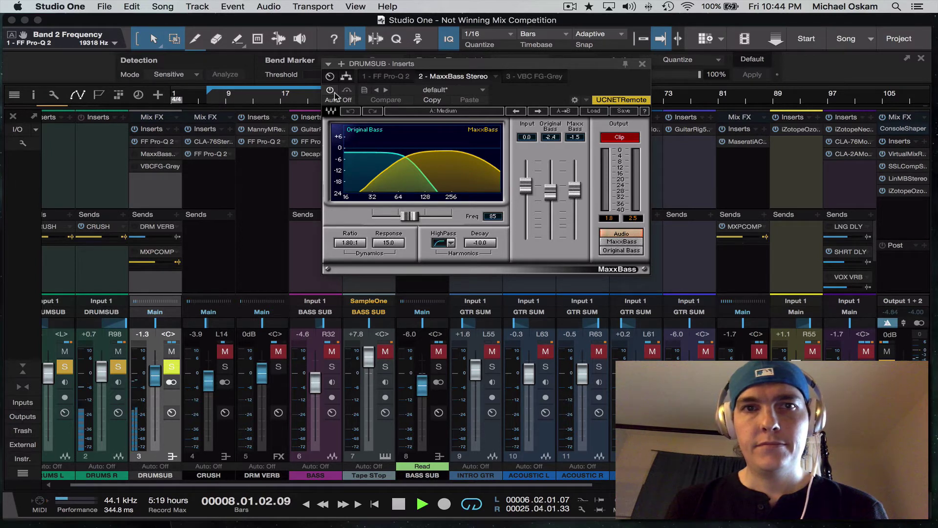
Activate MaxxBass on DRUMSUB, play the drums through it twice from the loop start, and stop playback
{"action": "left_click", "coordinate": [330, 90]}
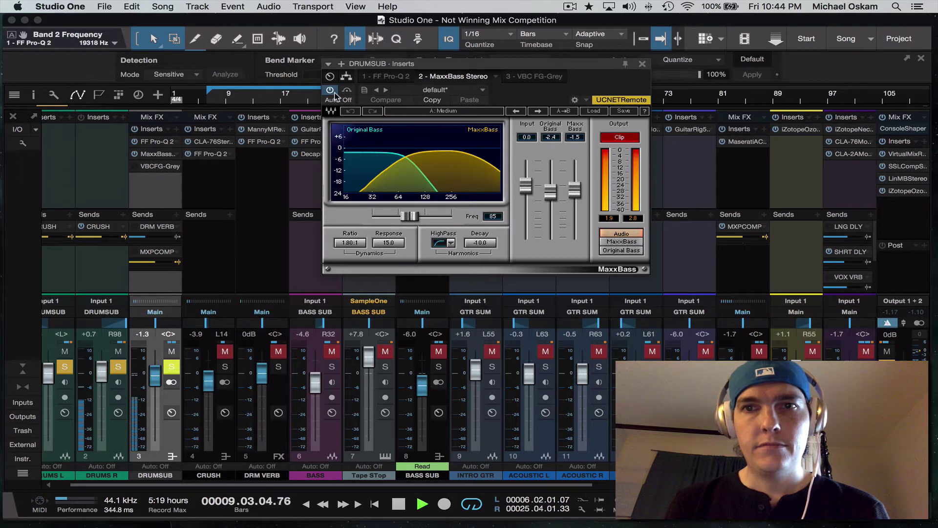
{"action": "left_click", "coordinate": [612, 141]}
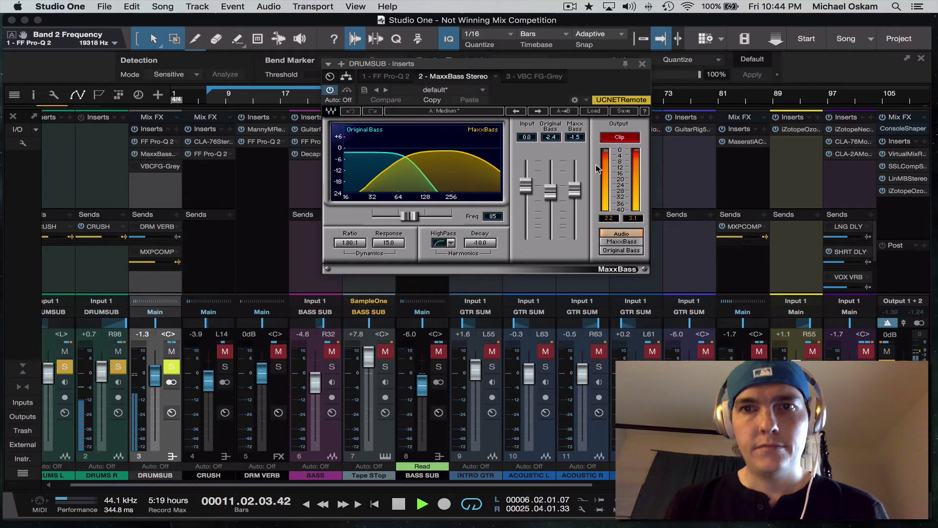
{"action": "left_click", "coordinate": [610, 218]}
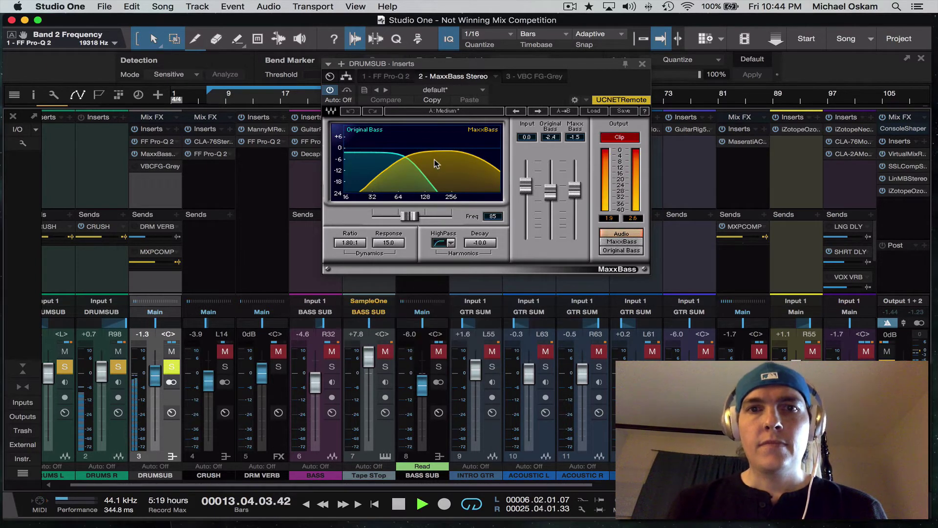
{"action": "key", "text": "space"}
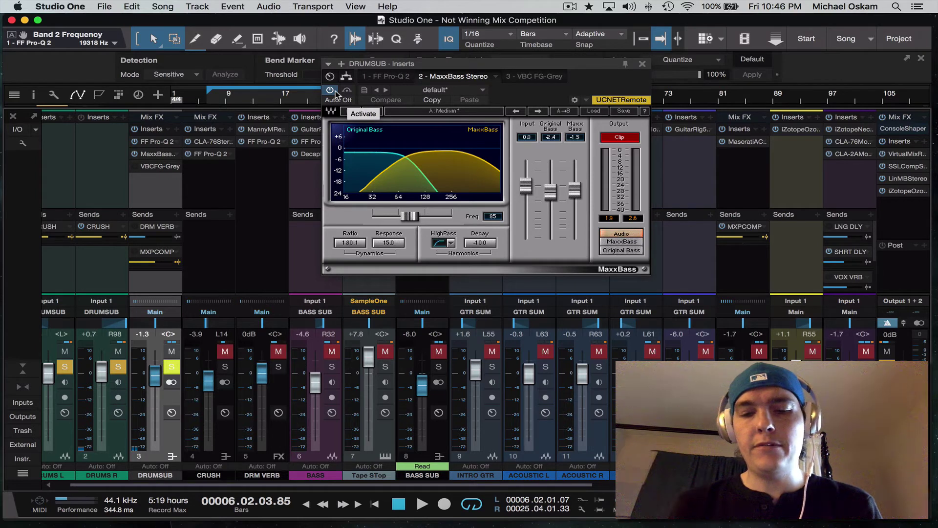
{"action": "key", "text": "space"}
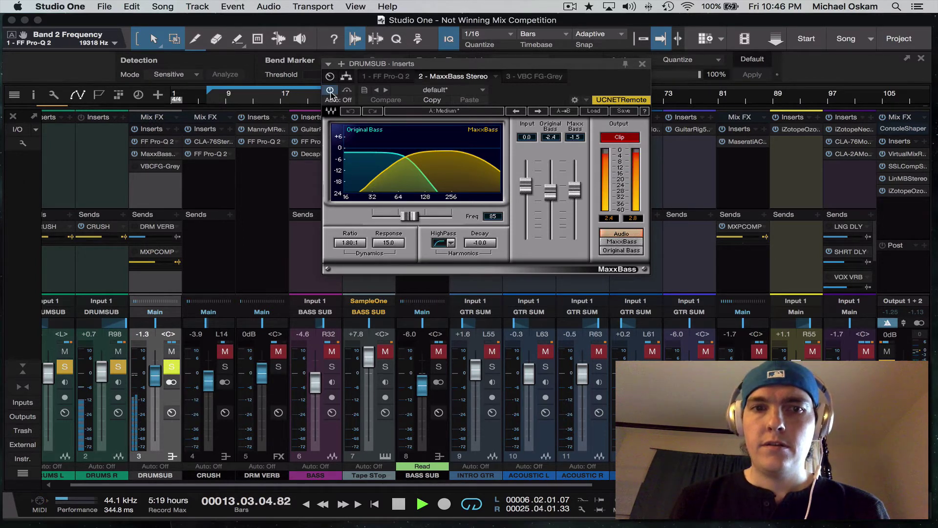
{"action": "key", "text": "space"}
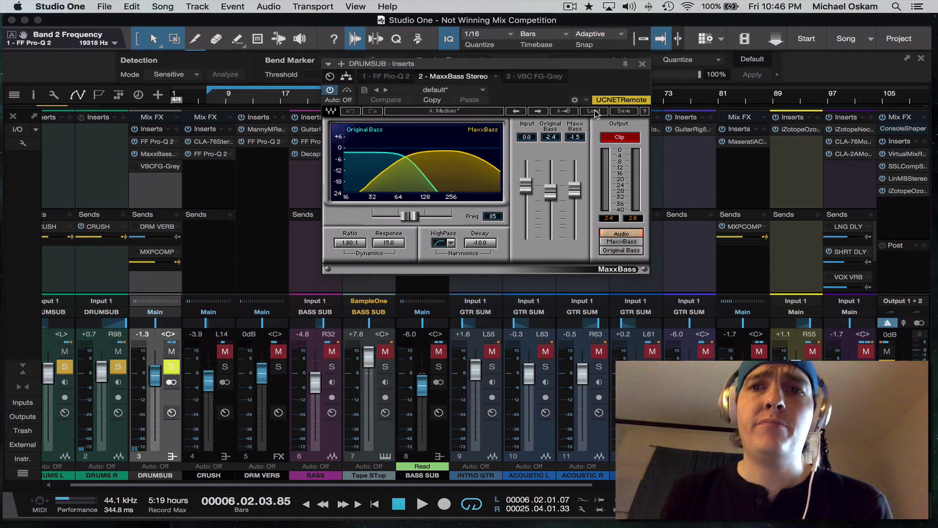
Close MaxxBass, open DRUMSUB's VBC FG-Grey compressor with the insert activated, and move its window clear of the insert list
{"action": "left_click", "coordinate": [642, 64]}
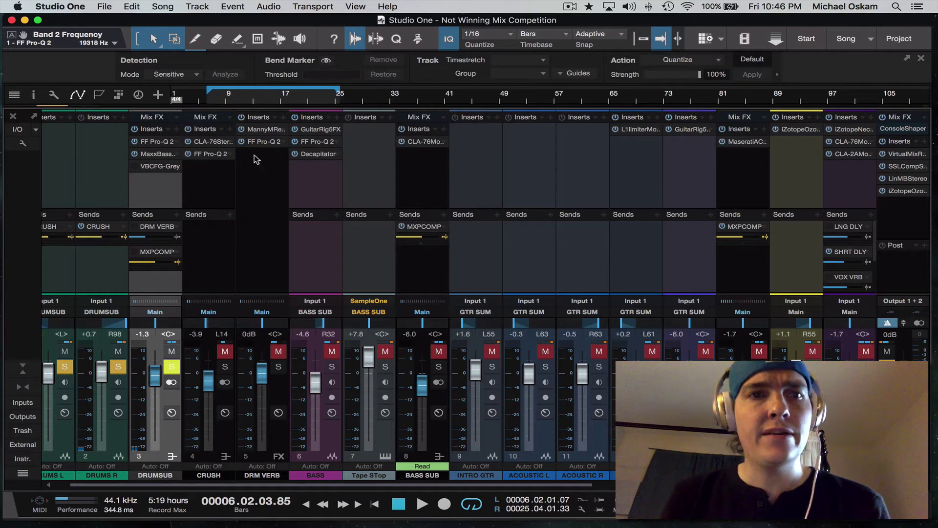
{"action": "left_click", "coordinate": [151, 169]}
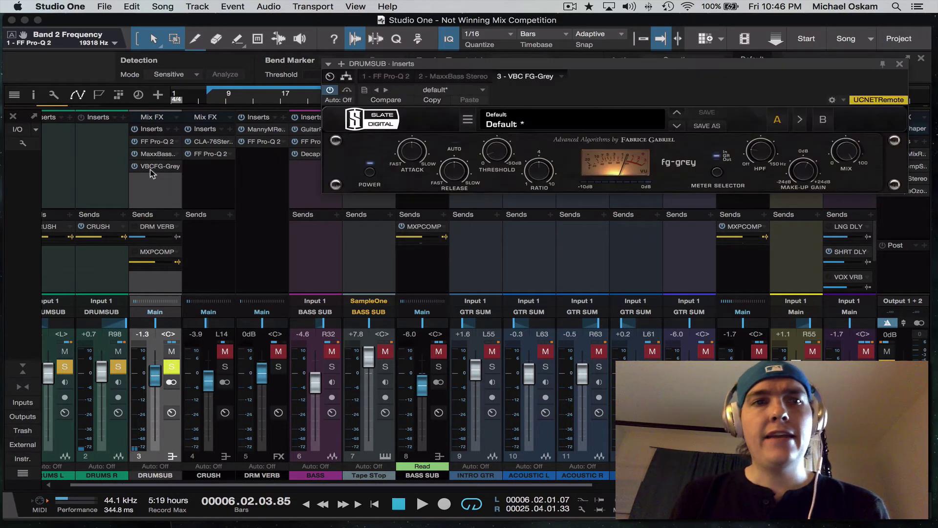
{"action": "left_click_drag", "start_coordinate": [664, 63], "coordinate": [571, 66]}
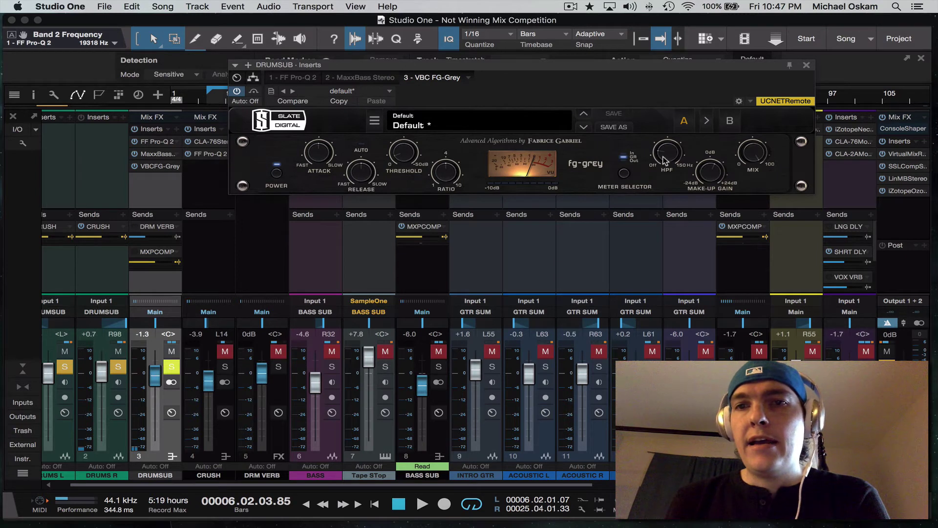
{"action": "mouse_move", "coordinate": [667, 154]}
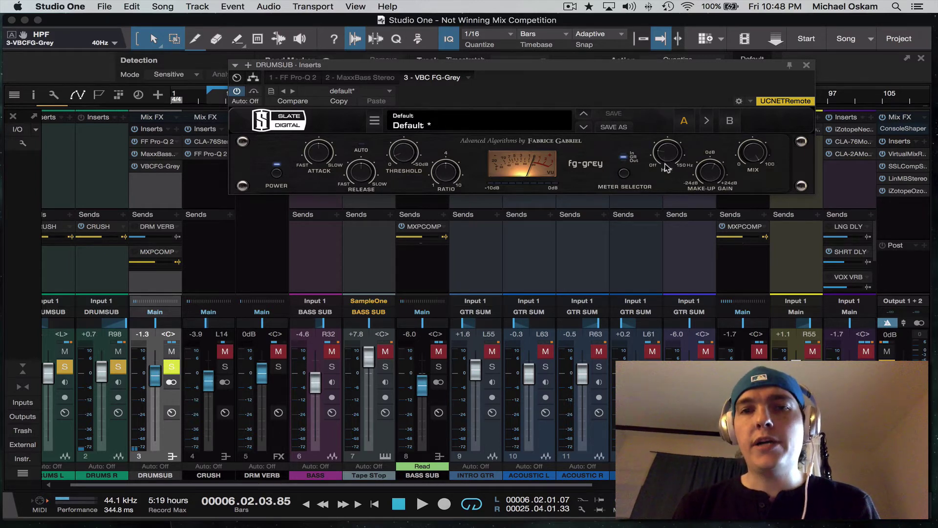
Play the drums through the FG-Grey compressor, compare its power off and on, and stop playback
{"action": "key", "text": "space"}
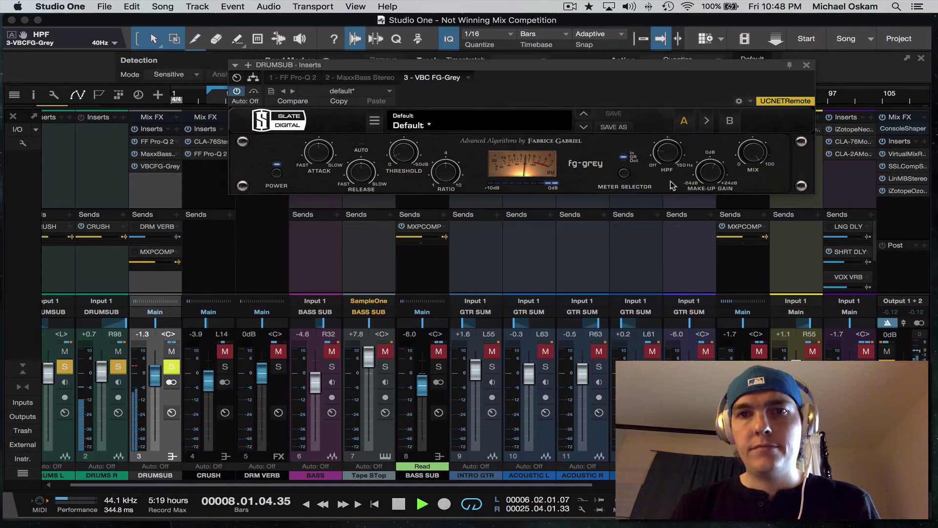
{"action": "key", "text": "space"}
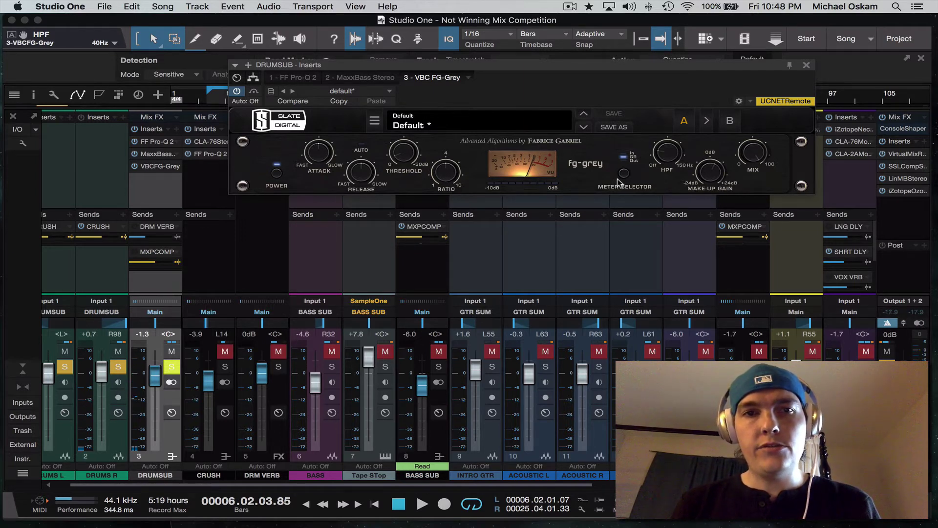
{"action": "key", "text": "space"}
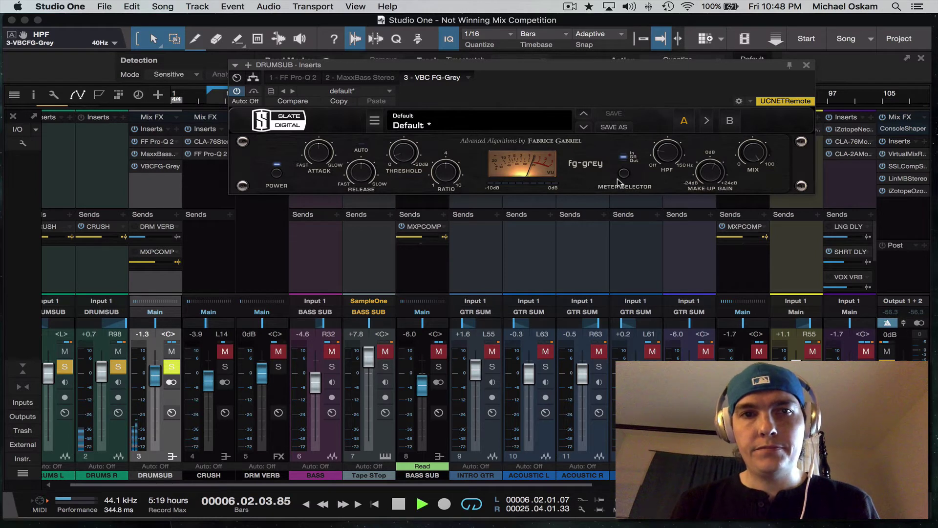
{"action": "left_click", "coordinate": [276, 176]}
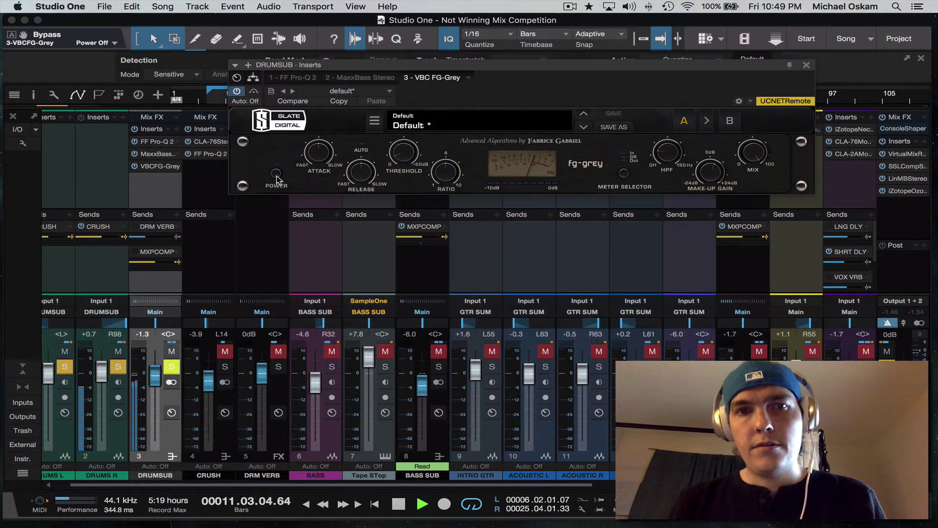
{"action": "left_click", "coordinate": [276, 175]}
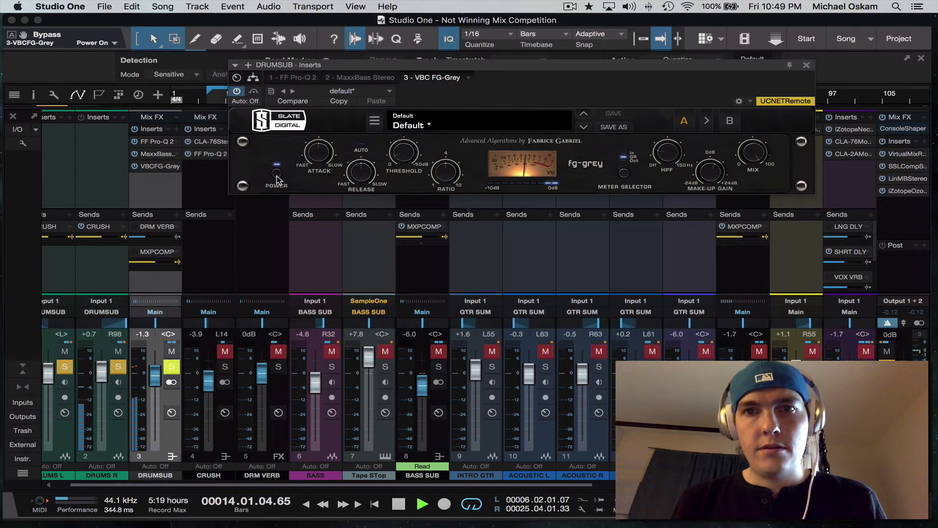
{"action": "key", "text": "space"}
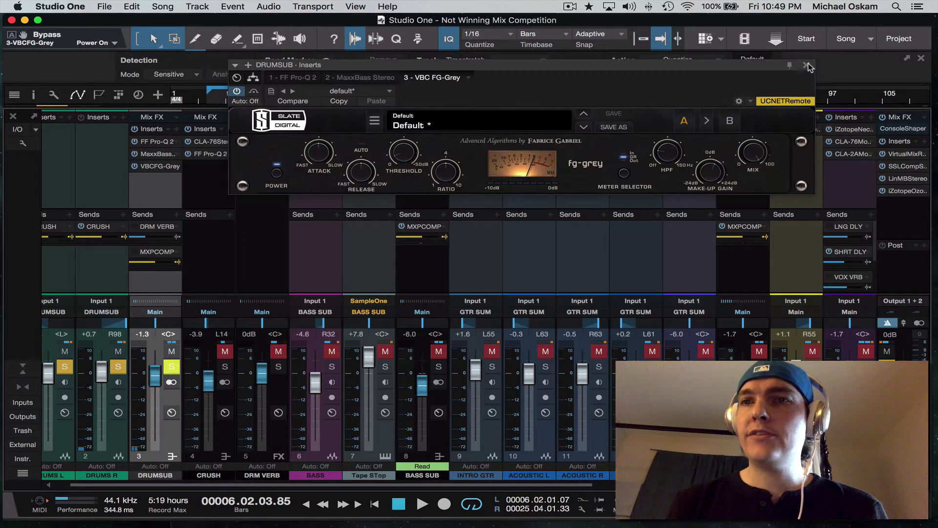
Close the FG-Grey compressor and open the CRUSH bus's CLA-76 Stereo insert, placed clear of the channel
{"action": "left_click", "coordinate": [806, 65]}
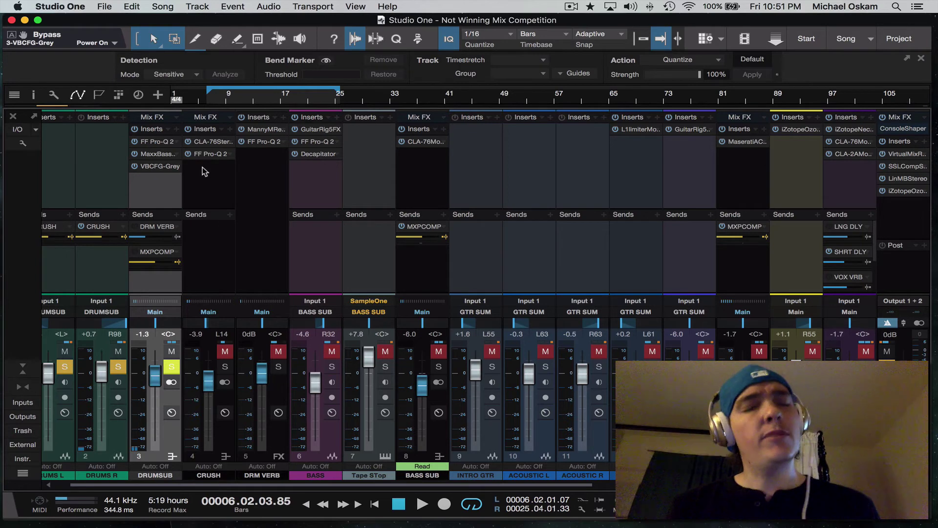
{"action": "left_click", "coordinate": [199, 148]}
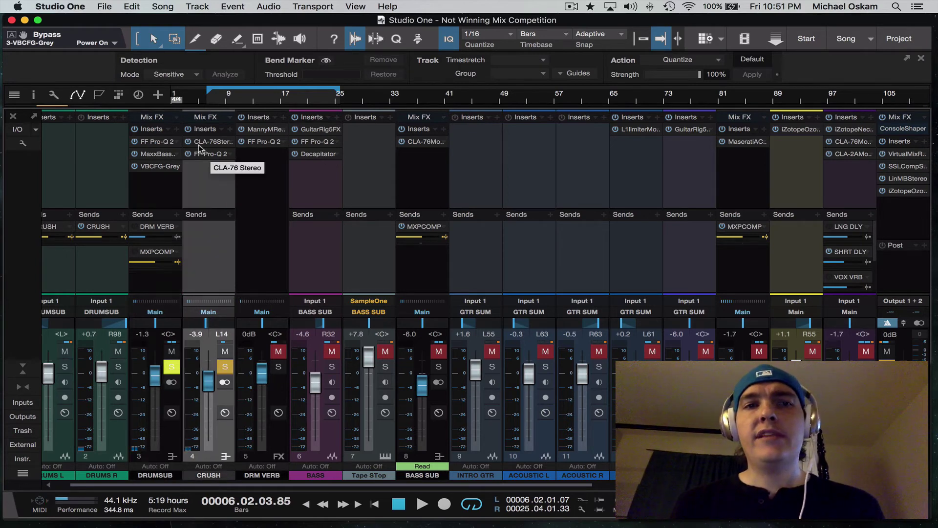
{"action": "double_click", "coordinate": [199, 148]}
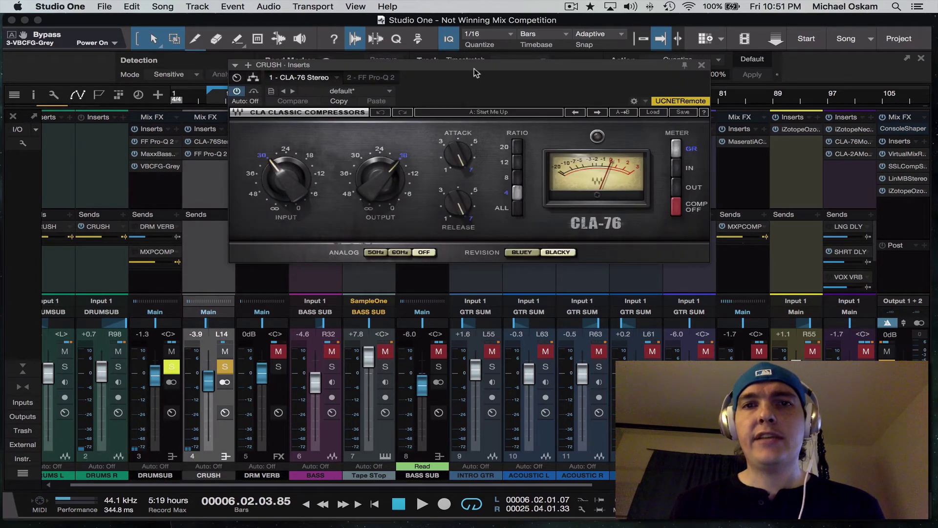
{"action": "left_click_drag", "start_coordinate": [474, 68], "coordinate": [535, 72]}
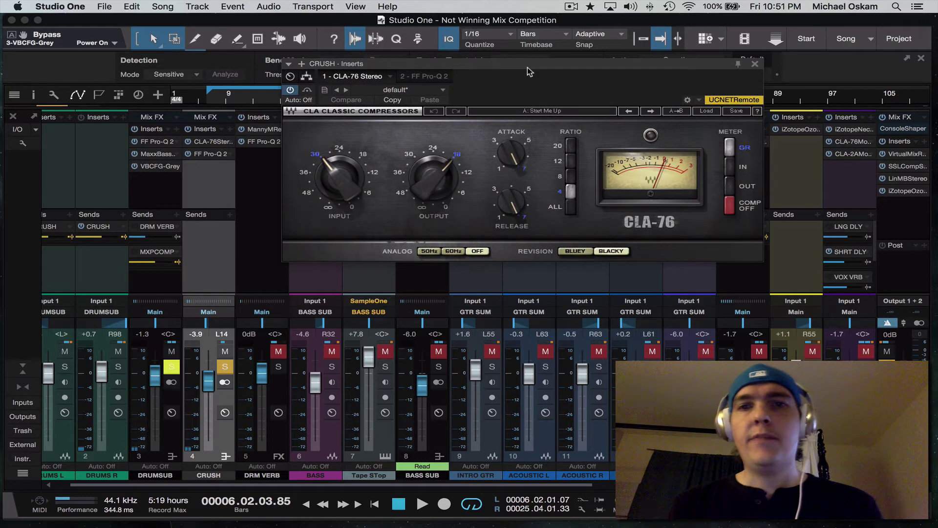
Set the CLA-76 compression ratio to 8 and close the compressor
{"action": "left_click", "coordinate": [570, 177]}
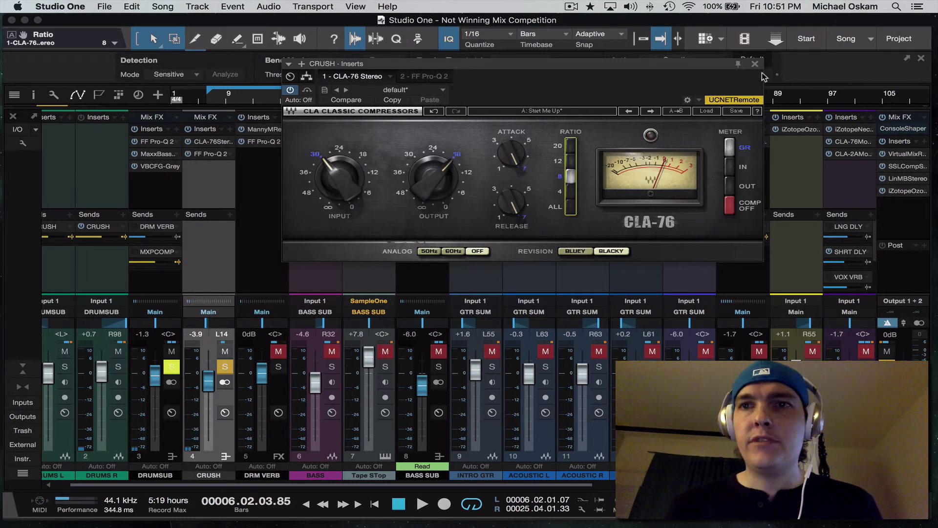
{"action": "left_click_drag", "start_coordinate": [719, 67], "coordinate": [796, 41]}
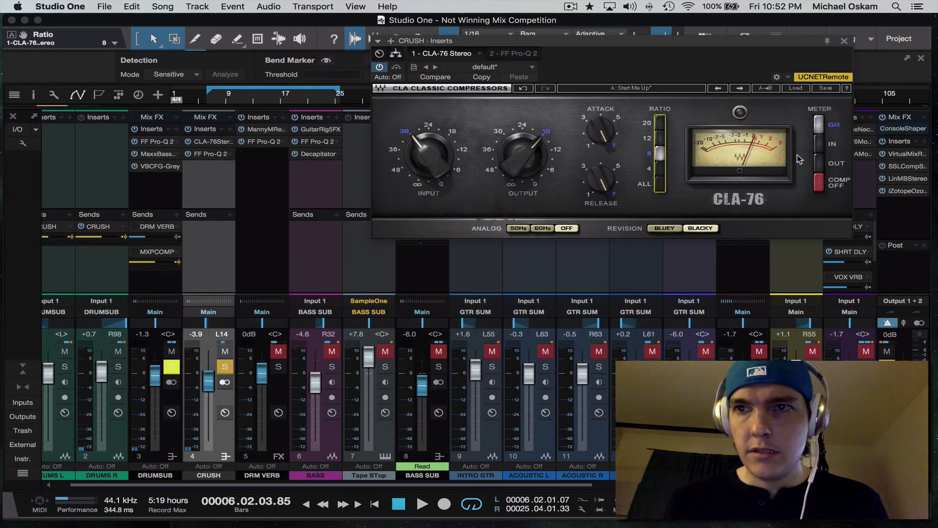
{"action": "left_click", "coordinate": [845, 42]}
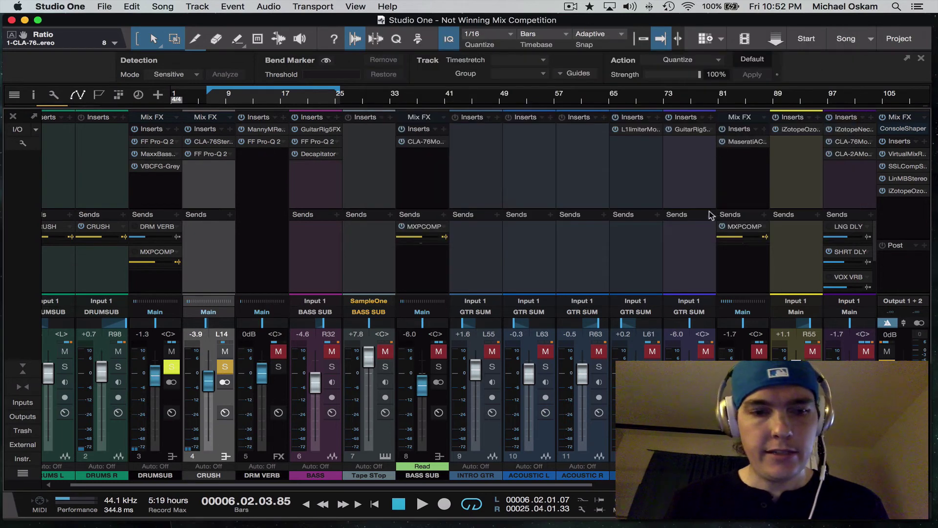
Look up which channels feed the CRUSH bus in the console's drum section
{"action": "scroll", "coordinate": [709, 218], "scroll_direction": "right", "scroll_amount": 10}
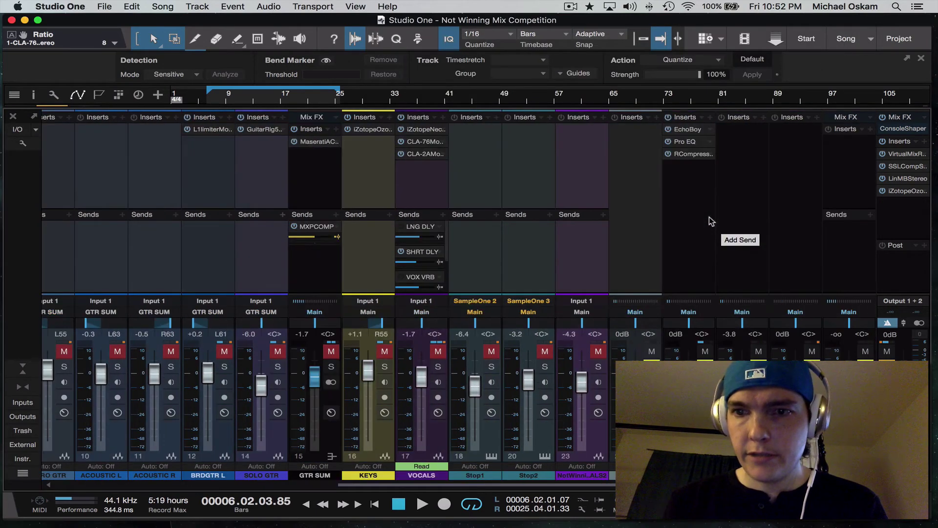
{"action": "scroll", "coordinate": [710, 221], "scroll_direction": "left", "scroll_amount": 10}
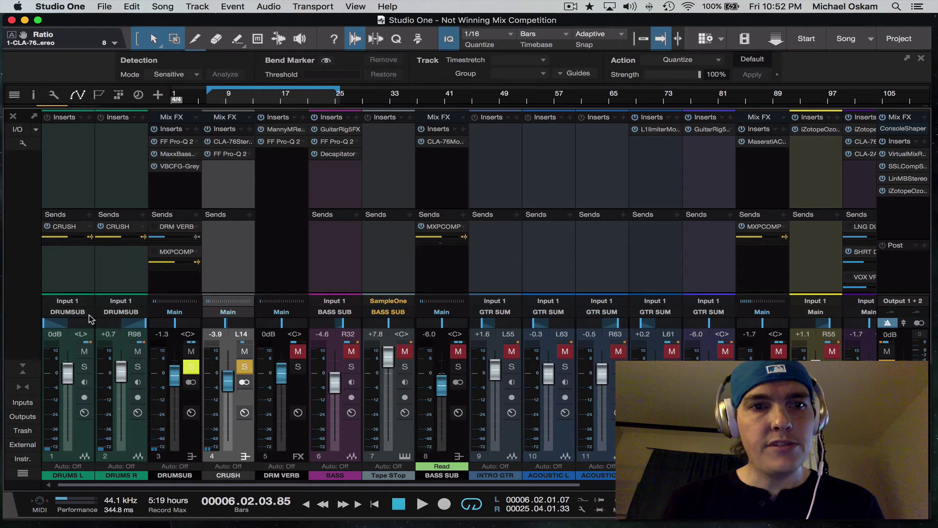
{"action": "left_click", "coordinate": [238, 307]}
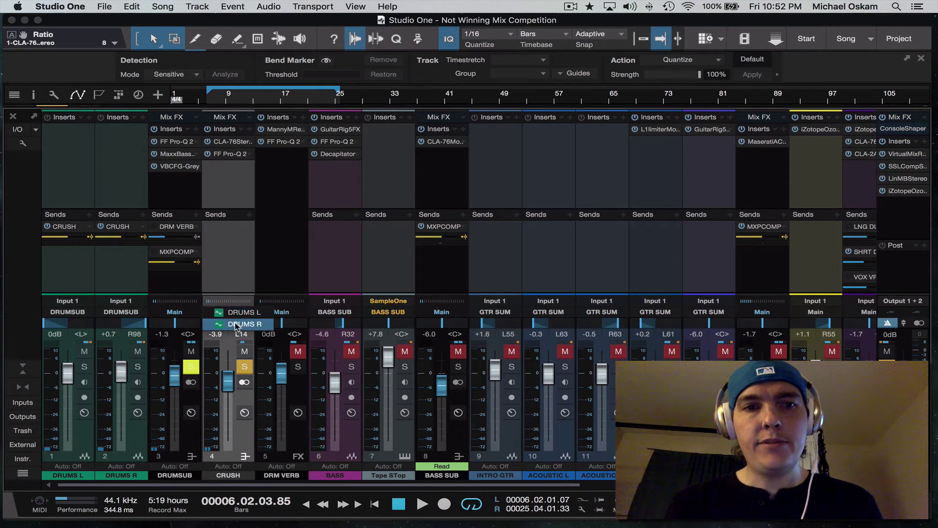
{"action": "left_click", "coordinate": [244, 282]}
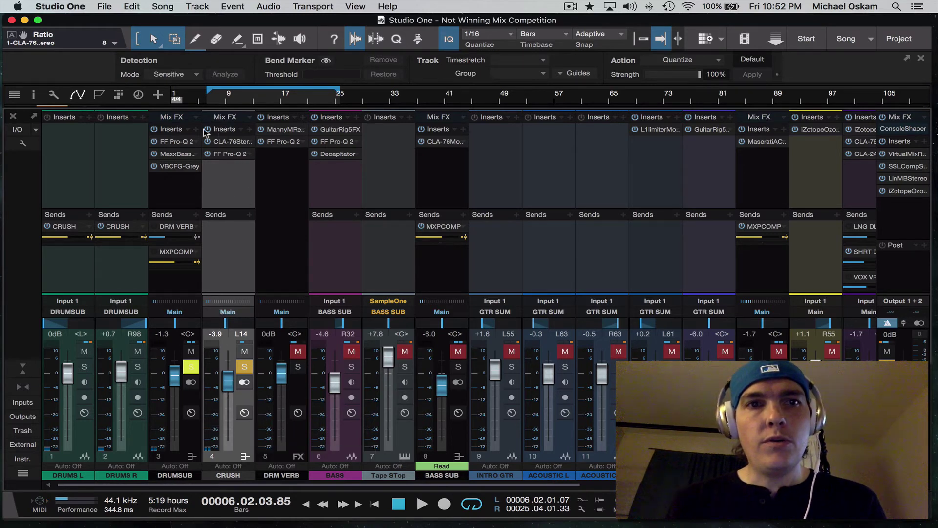
Open the CRUSH bus's Pro-Q 2 and set the low-cut band to 17.667 Hz with a Q of 1.319
{"action": "left_click", "coordinate": [224, 154]}
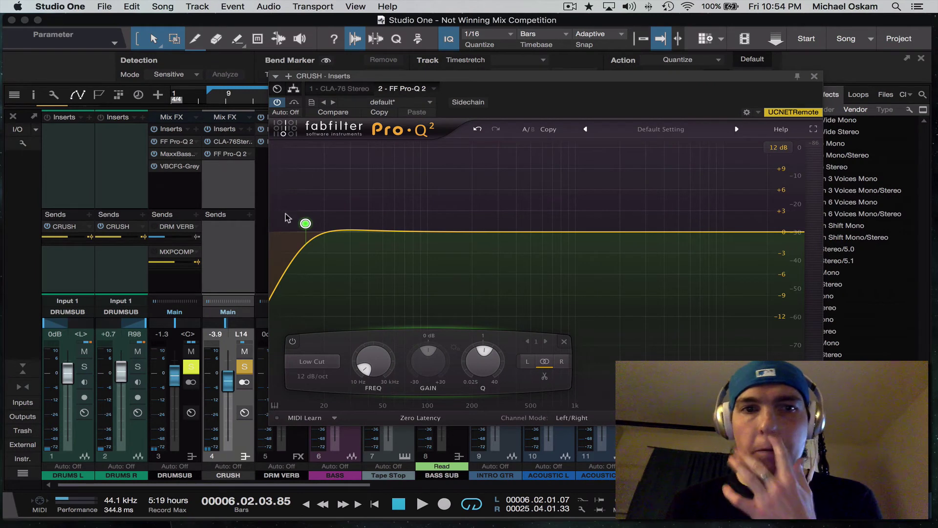
{"action": "mouse_move", "coordinate": [305, 225]}
{"action": "left_click_drag", "start_coordinate": [306, 224], "coordinate": [315, 216]}
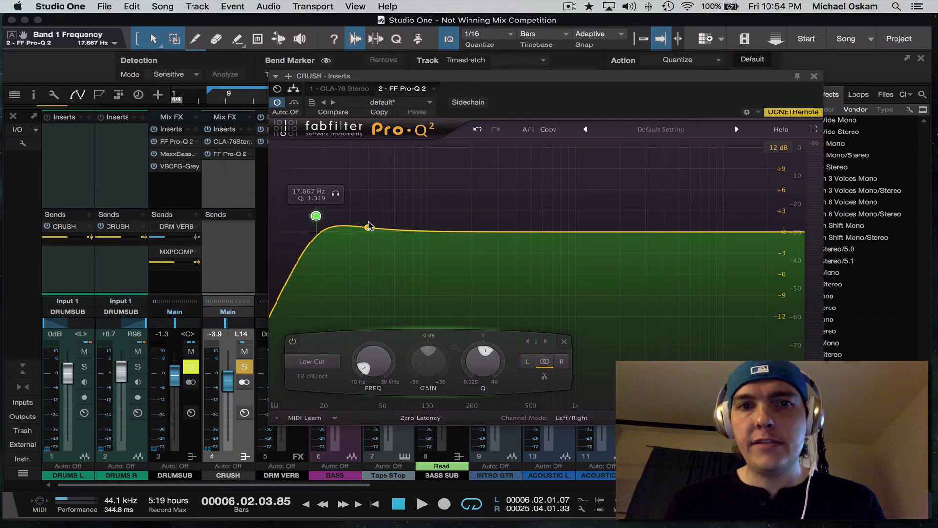
Try a bell boost of +4.83 dB at 54.382 Hz on the CRUSH equalizer, and remove the band
{"action": "left_click_drag", "start_coordinate": [371, 225], "coordinate": [387, 196]}
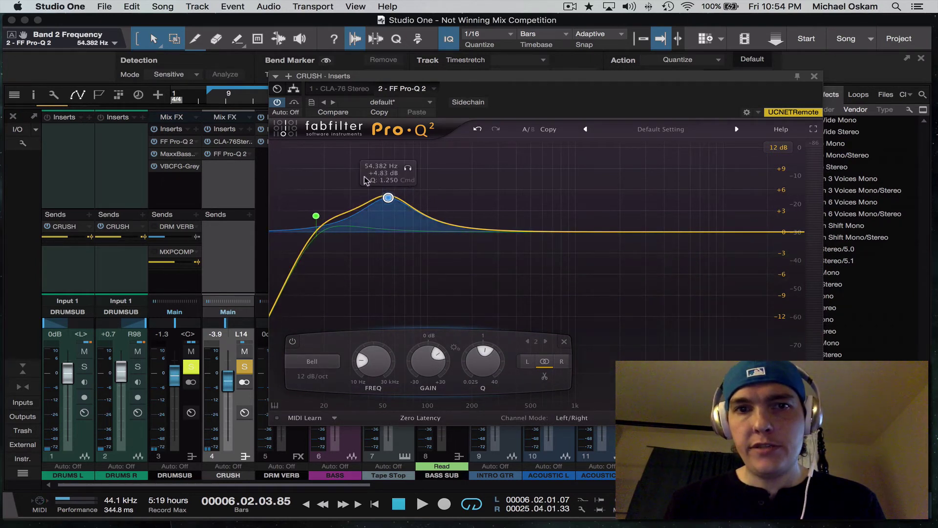
{"action": "left_click", "coordinate": [564, 343]}
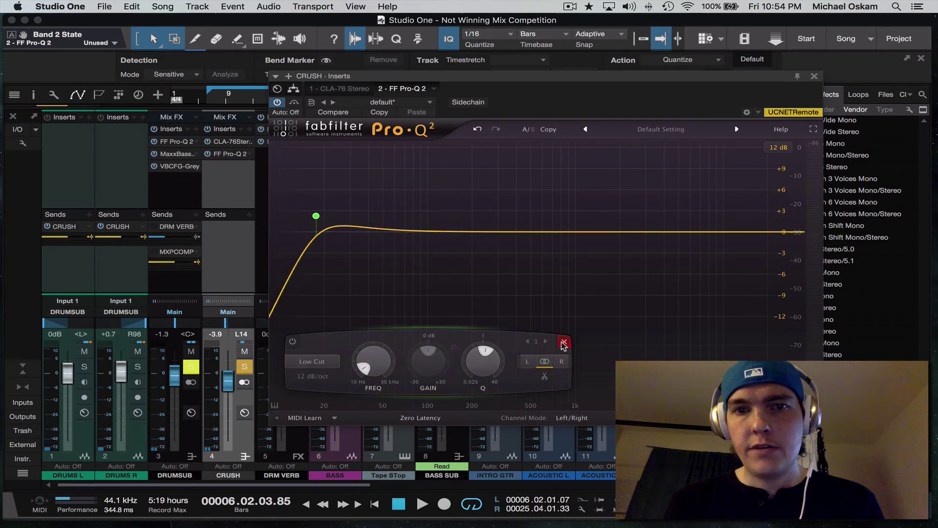
Move the low cut to 49.233 Hz with a Q of 2.903, and add a resonant high-cut band with a Q of 3.017
{"action": "left_click_drag", "start_coordinate": [316, 216], "coordinate": [382, 171]}
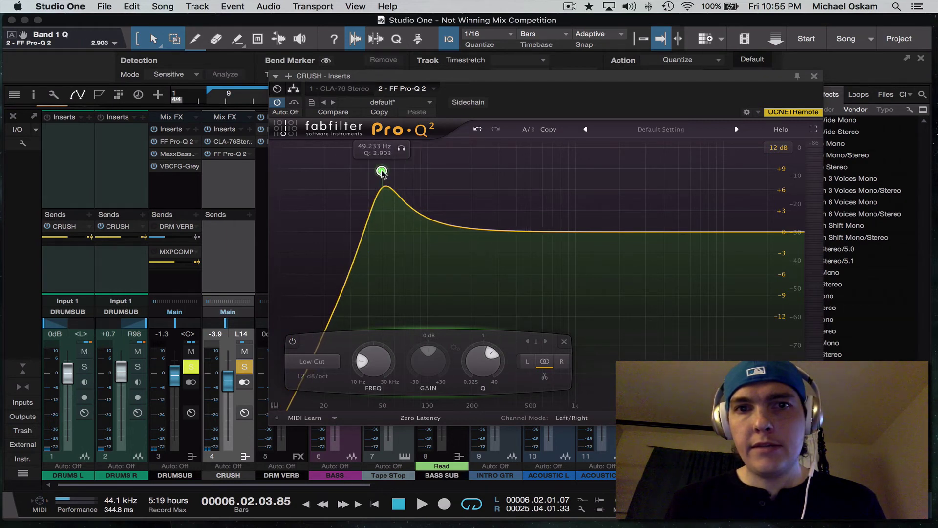
{"action": "double_click", "coordinate": [790, 232]}
{"action": "left_click_drag", "start_coordinate": [790, 232], "coordinate": [748, 168]}
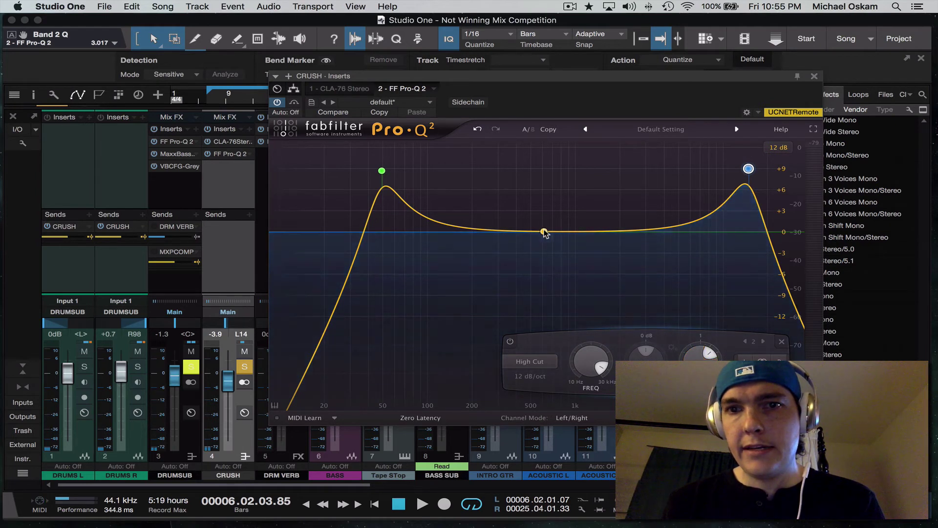
Add a bell cut of about -6 dB at 816.81 Hz on the CRUSH equalizer and close the plug-in
{"action": "left_click_drag", "start_coordinate": [544, 233], "coordinate": [562, 274]}
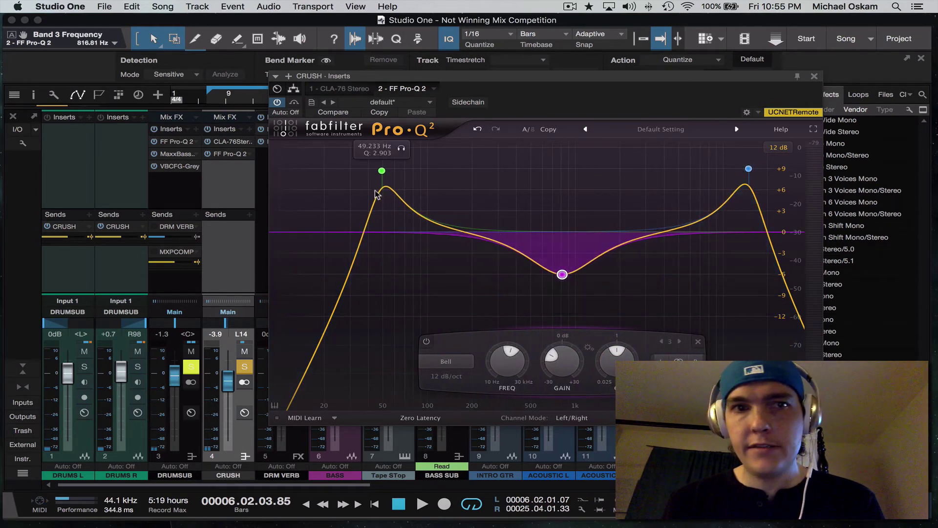
{"action": "left_click", "coordinate": [814, 76]}
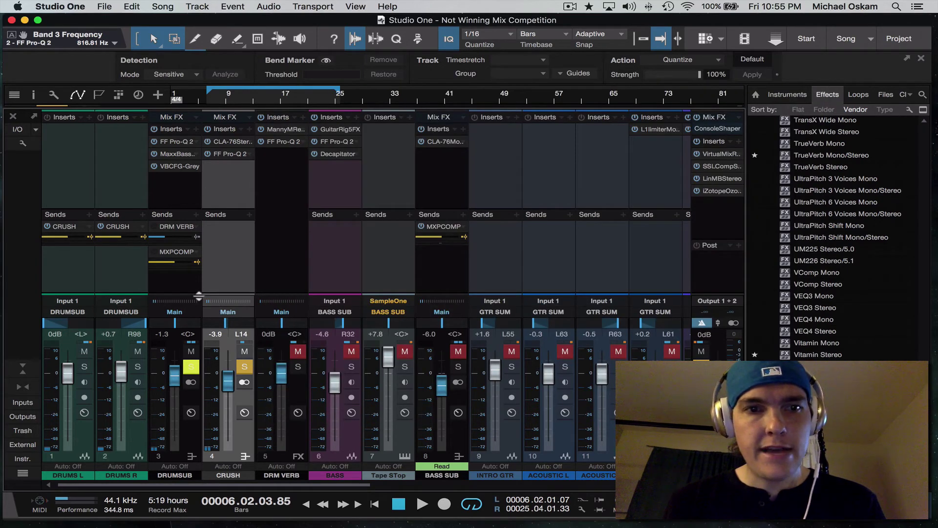
Solo the DRUMS R and DRUMS L channels and start playback
{"action": "left_click", "coordinate": [138, 368]}
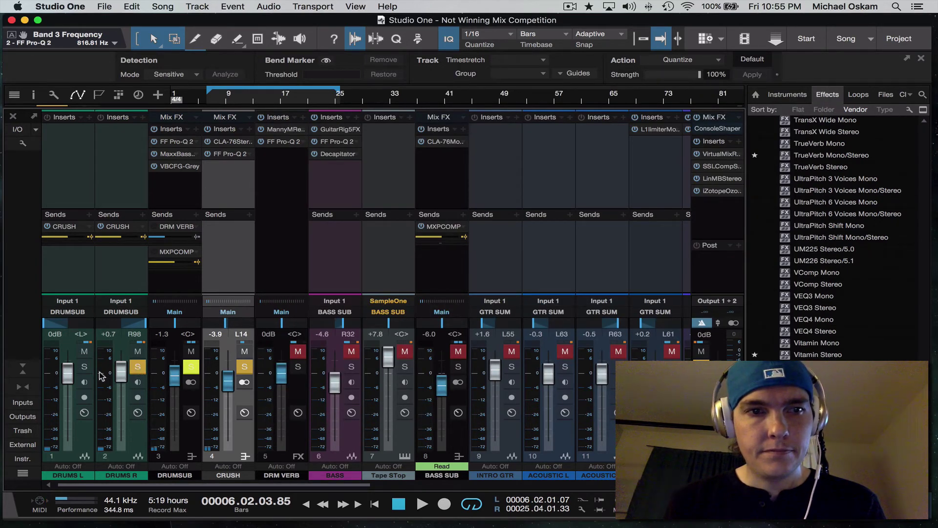
{"action": "left_click", "coordinate": [84, 367]}
{"action": "key", "text": "space"}
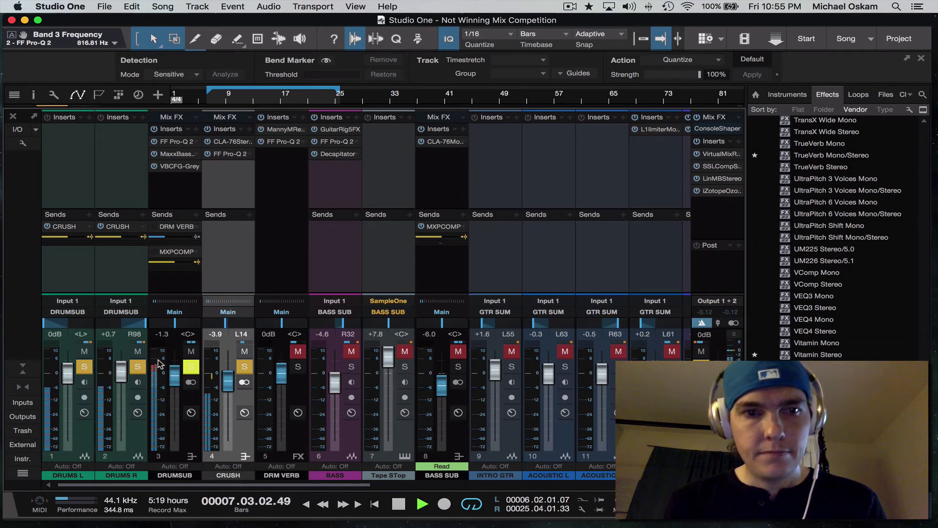
Check the CRUSH bus's CLA-76 compressor during playback, close the plug-in and stop playback
{"action": "double_click", "coordinate": [239, 141]}
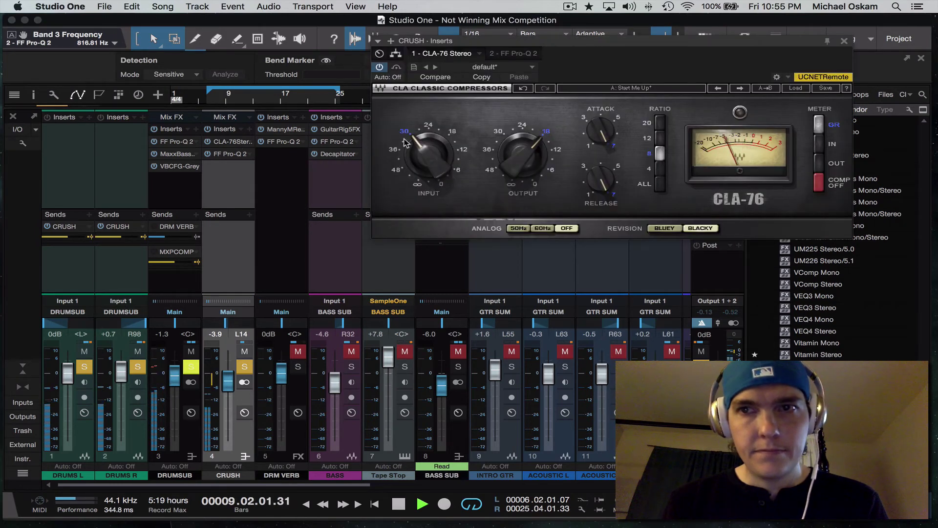
{"action": "left_click", "coordinate": [845, 43]}
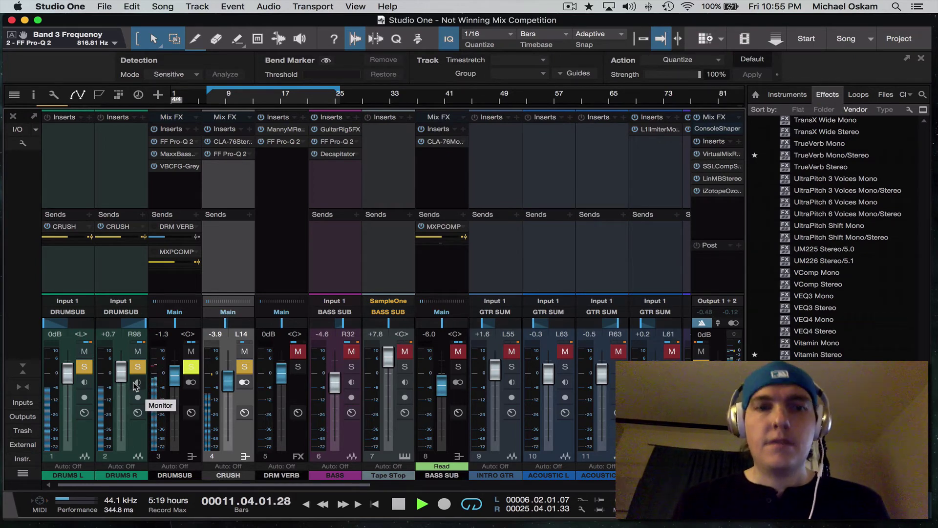
{"action": "key", "text": "space"}
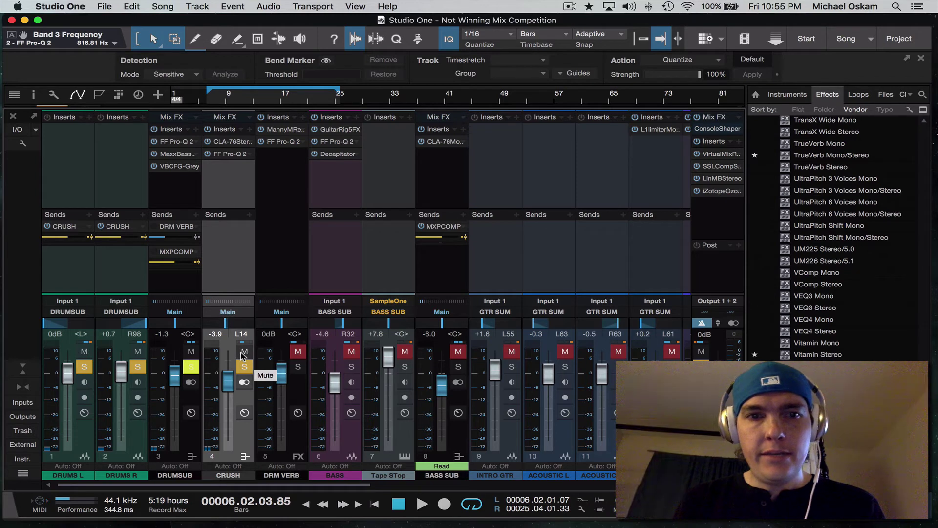
Compare the drums with the CRUSH bus muted and unmuted during playback, and raise the CRUSH fader to -2.7 dB
{"action": "key", "text": "space"}
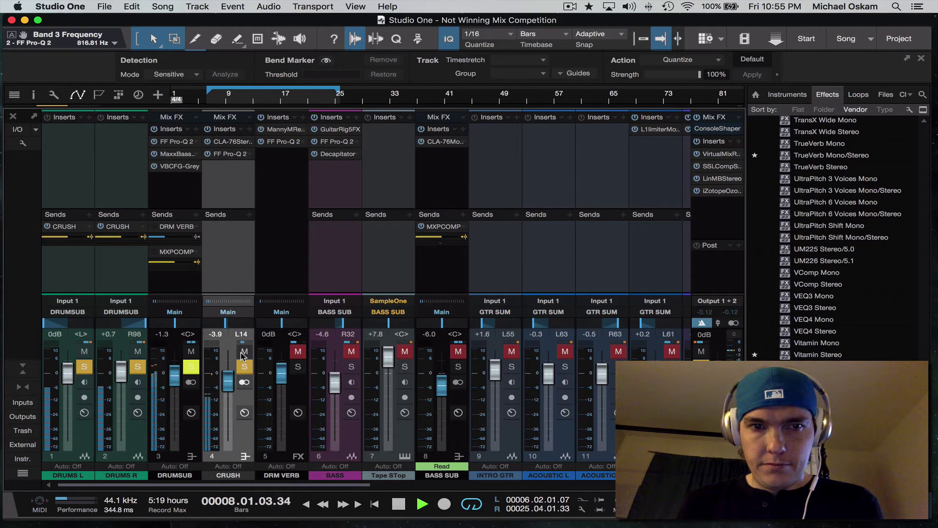
{"action": "left_click", "coordinate": [244, 352]}
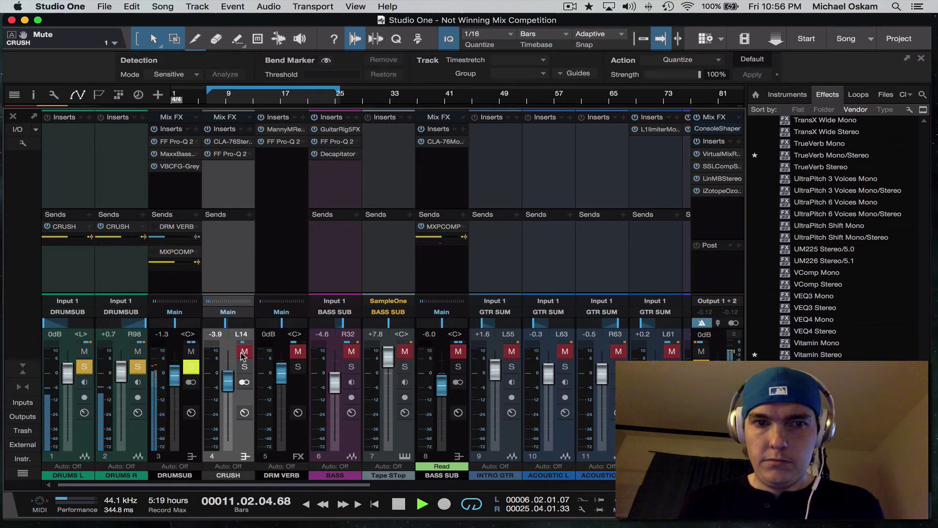
{"action": "left_click", "coordinate": [243, 352]}
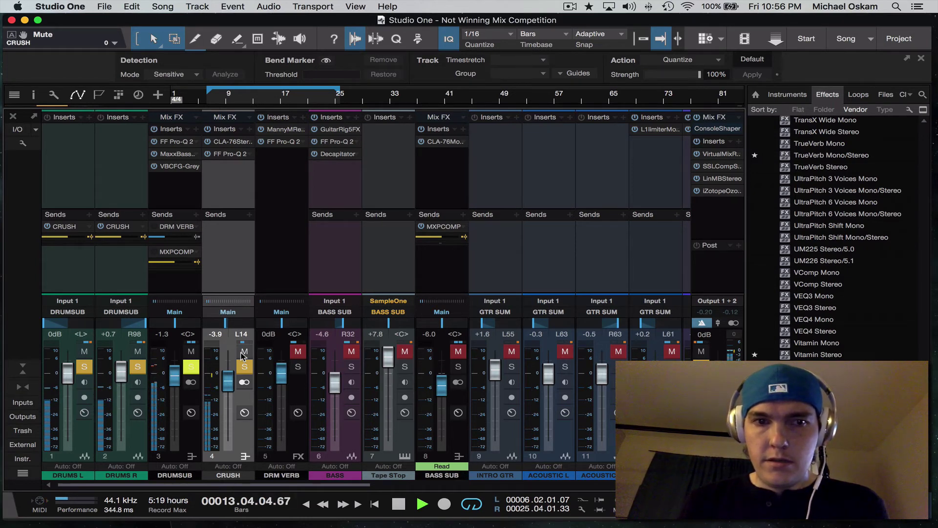
{"action": "left_click", "coordinate": [243, 353]}
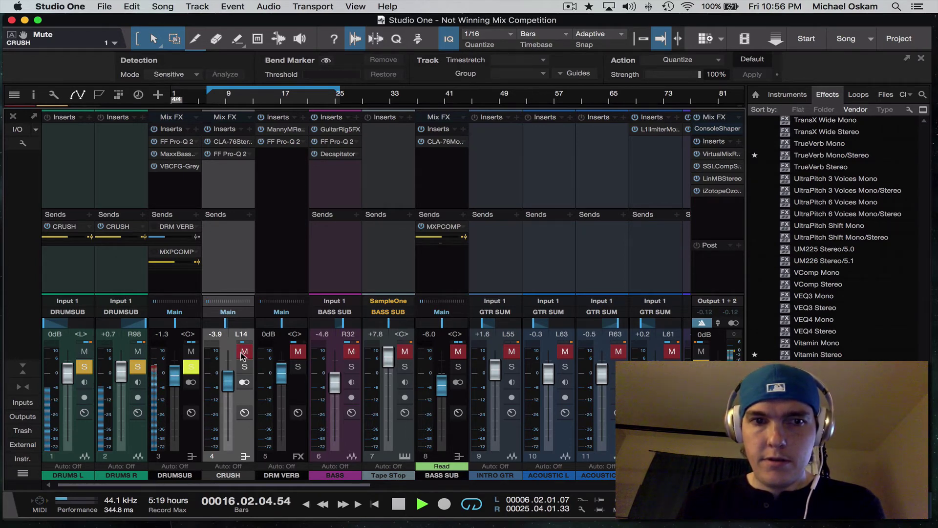
{"action": "left_click", "coordinate": [243, 353]}
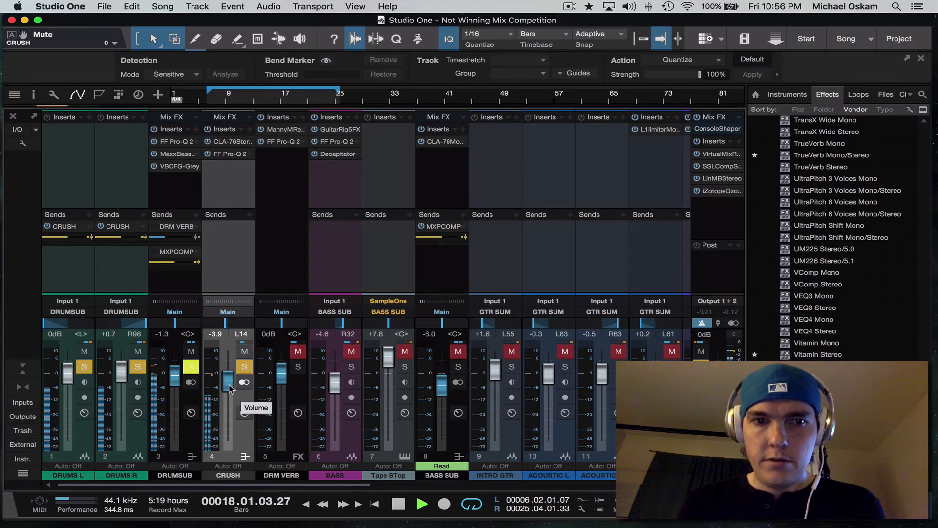
{"action": "left_click_drag", "start_coordinate": [229, 388], "coordinate": [231, 386]}
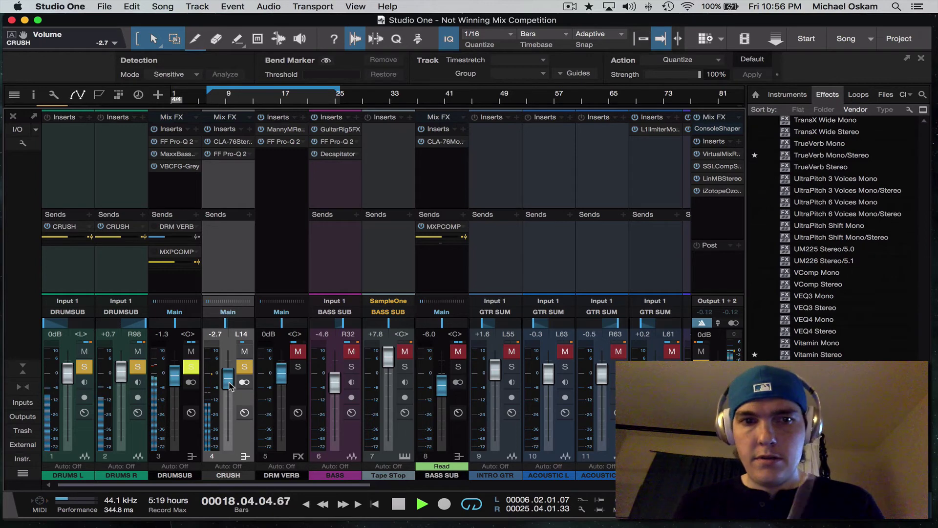
{"action": "key", "text": "space"}
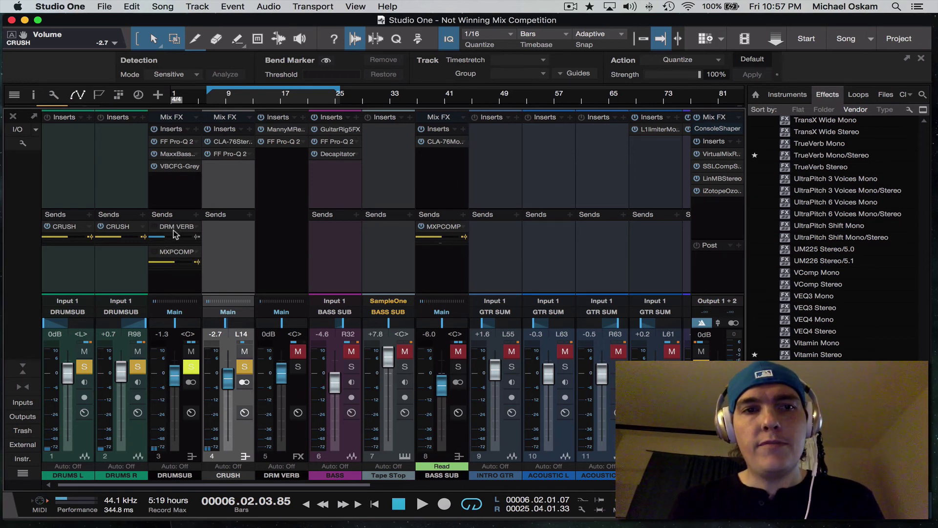
Examine the Manny Marroquin Reverb settings on the DRM VERB channel and close the plug-in
{"action": "mouse_move", "coordinate": [162, 238]}
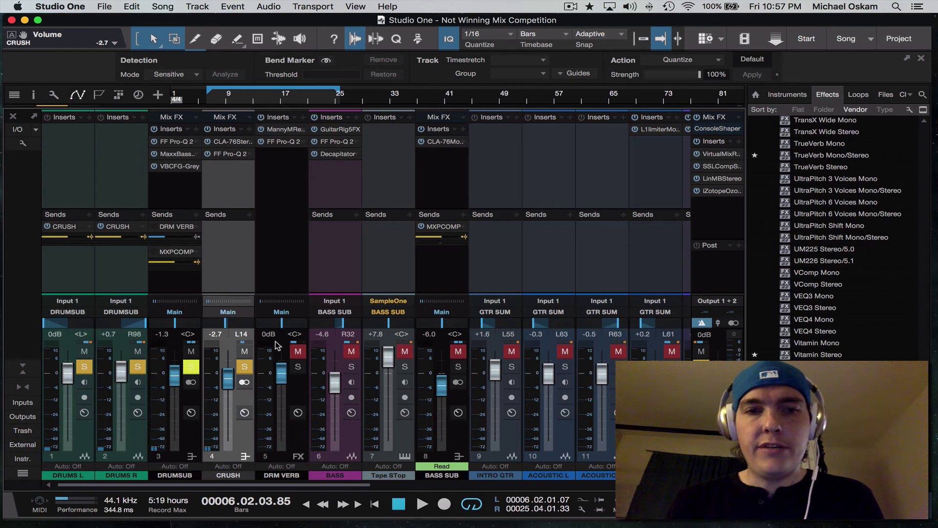
{"action": "double_click", "coordinate": [289, 131]}
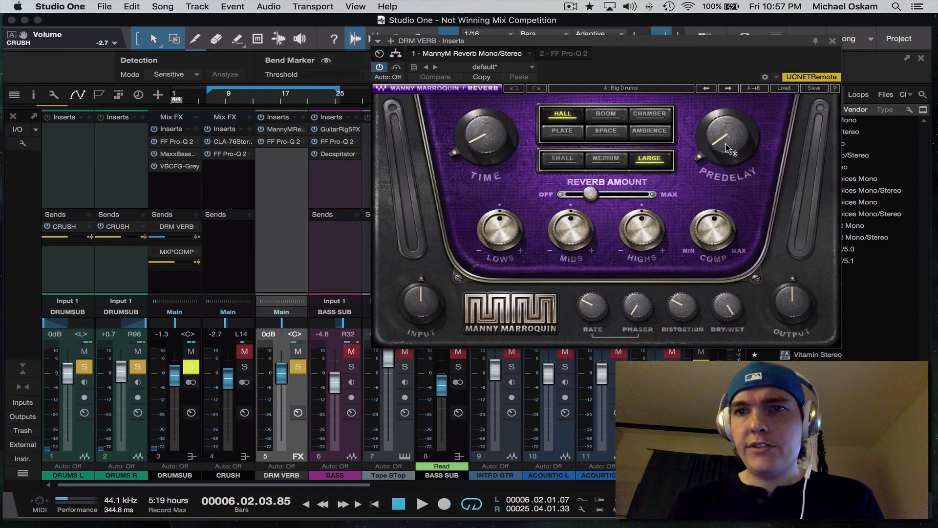
{"action": "left_click", "coordinate": [833, 42]}
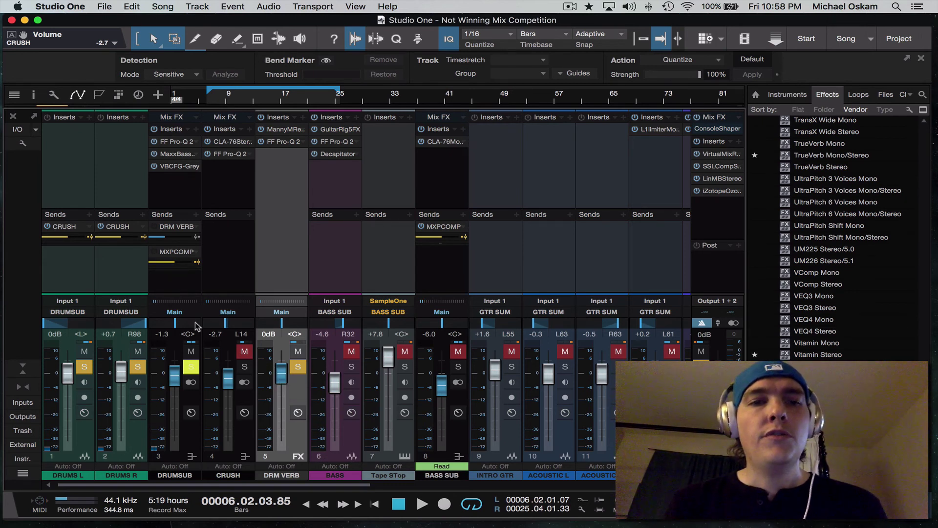
Unmute the CRUSH bus and remove the unassigned send from the DRUMSUB channel
{"action": "left_click", "coordinate": [244, 352]}
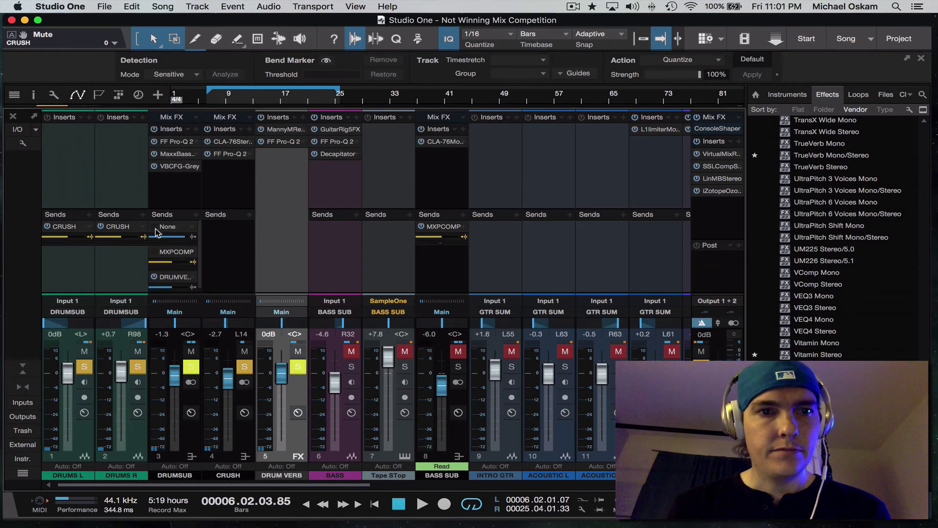
{"action": "left_click", "coordinate": [189, 231]}
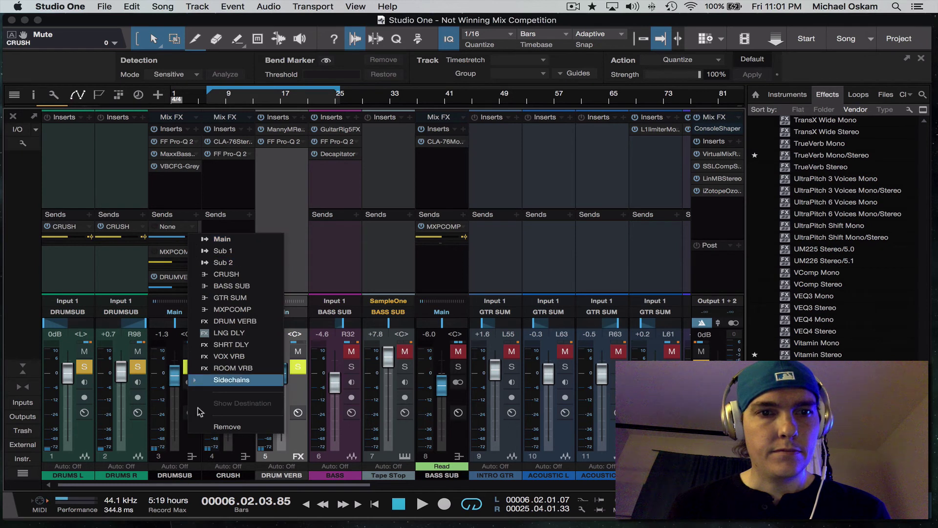
{"action": "left_click", "coordinate": [198, 424]}
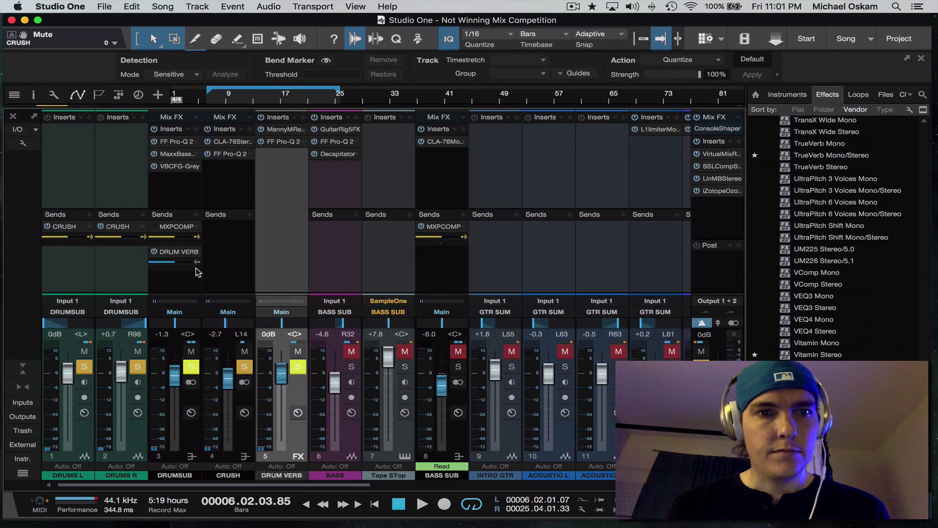
Audition the drums with reverb and set DRUMSUB's DRUM VERB send level to -20.8 dB
{"action": "key", "text": "space"}
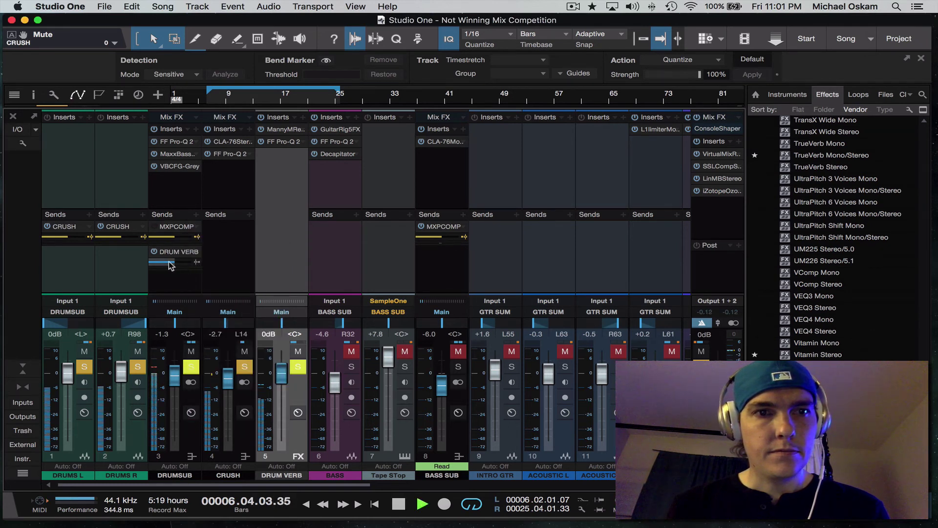
{"action": "mouse_move", "coordinate": [172, 266]}
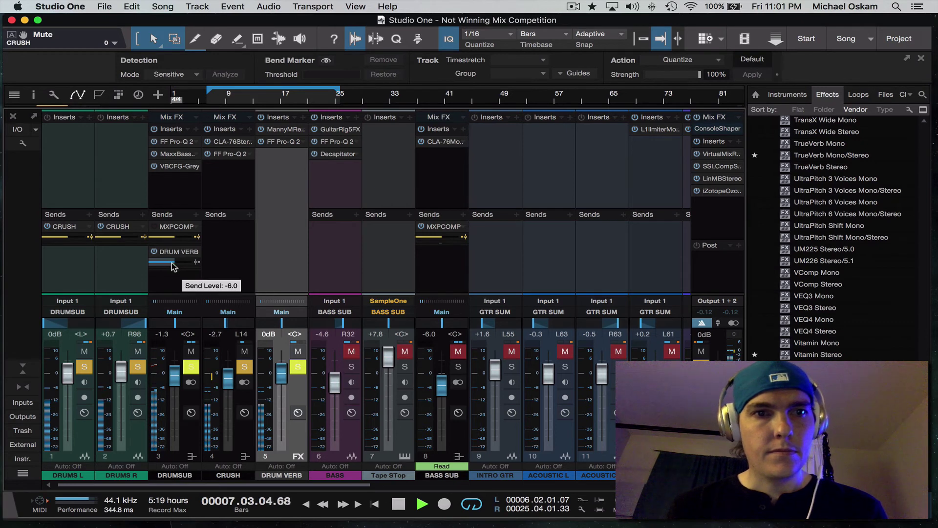
{"action": "key", "text": "space"}
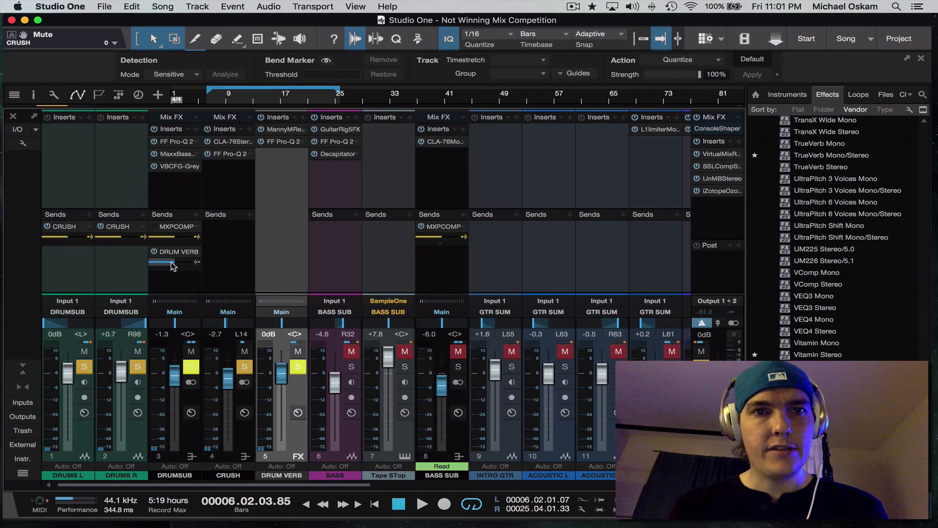
{"action": "key", "text": "e"}
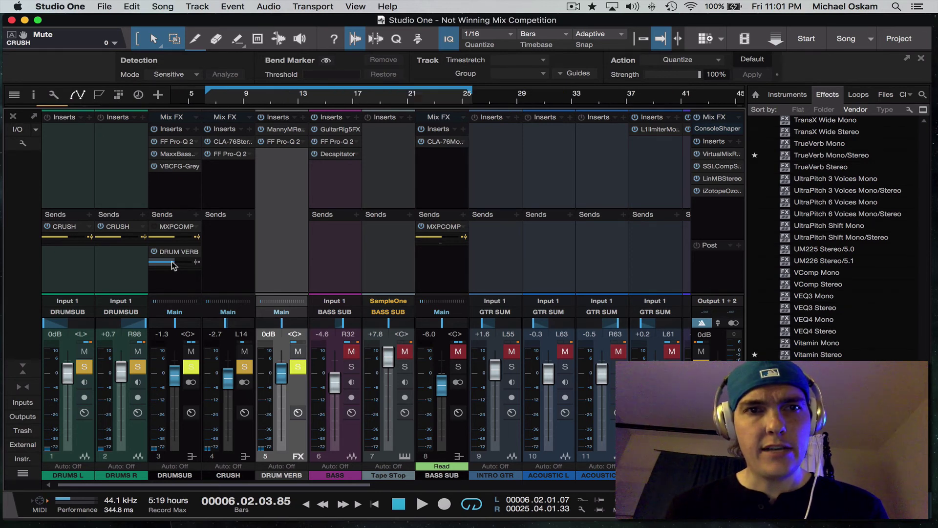
{"action": "key", "text": "space"}
{"action": "mouse_move", "coordinate": [171, 265]}
{"action": "left_mouse_down"}
{"action": "mouse_move", "coordinate": [140, 266]}
{"action": "mouse_move", "coordinate": [162, 266]}
{"action": "mouse_move", "coordinate": [154, 265]}
{"action": "left_mouse_up"}
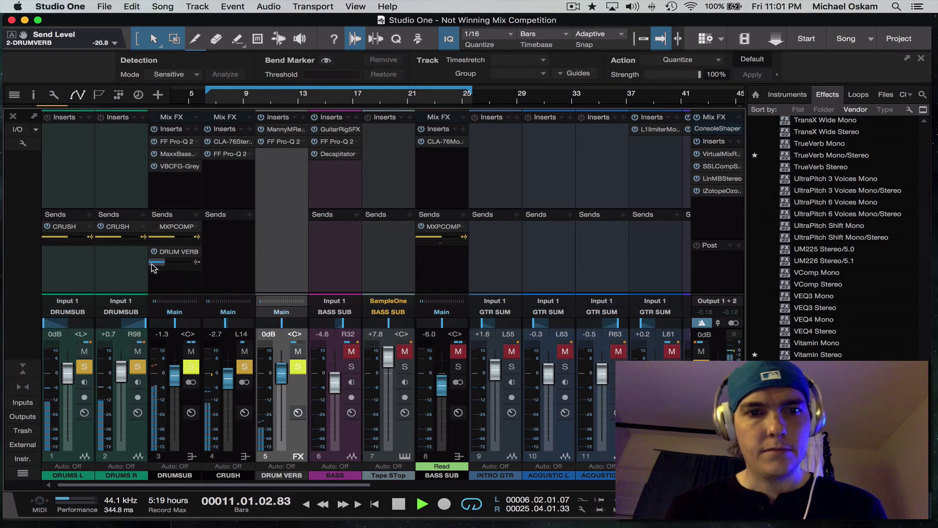
{"action": "key", "text": "space"}
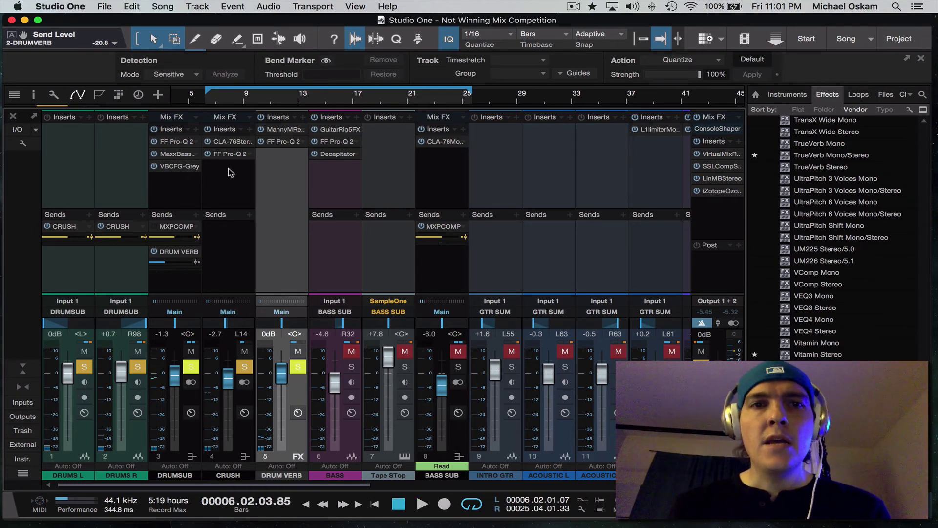
Open the DRUM VERB channel's Pro-Q 2 and examine its low and high cuts against the drum signal during playback
{"action": "left_click", "coordinate": [274, 145]}
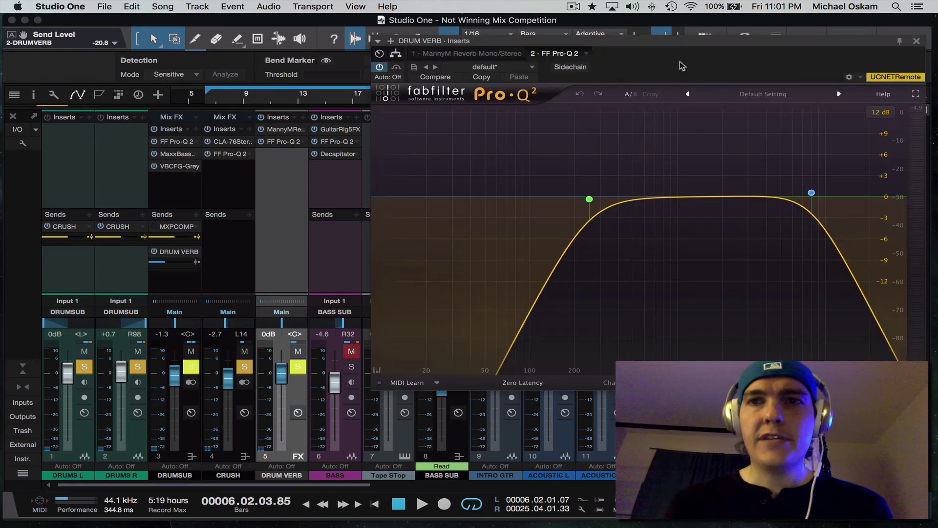
{"action": "left_click_drag", "start_coordinate": [671, 44], "coordinate": [621, 40]}
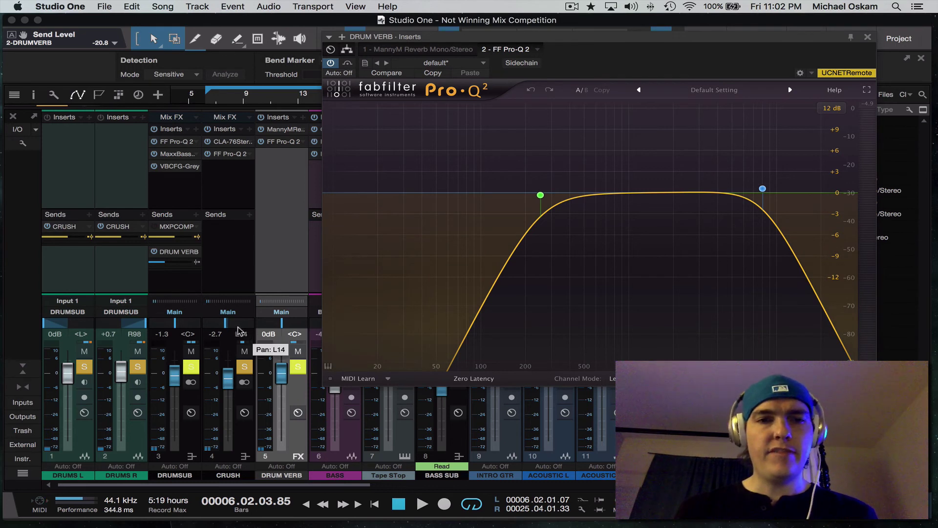
{"action": "key", "text": "space"}
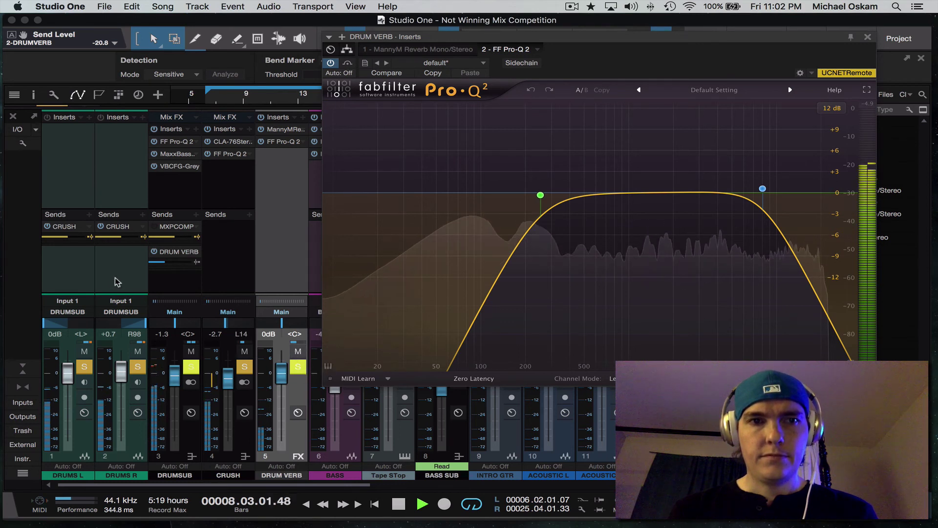
Compare the drums with the DRUM VERB send off and on, raise the send level to -13.0 dB, and close the equalizer
{"action": "left_click", "coordinate": [154, 252]}
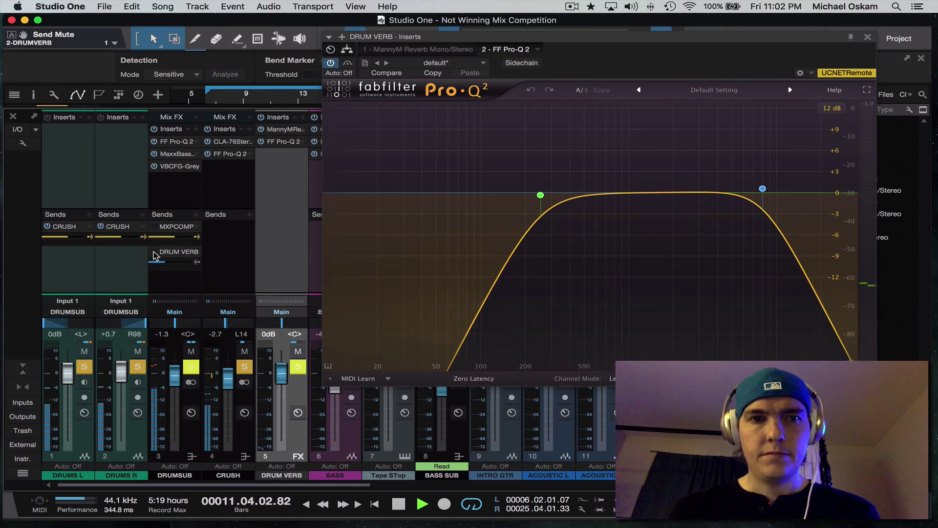
{"action": "left_click", "coordinate": [154, 252]}
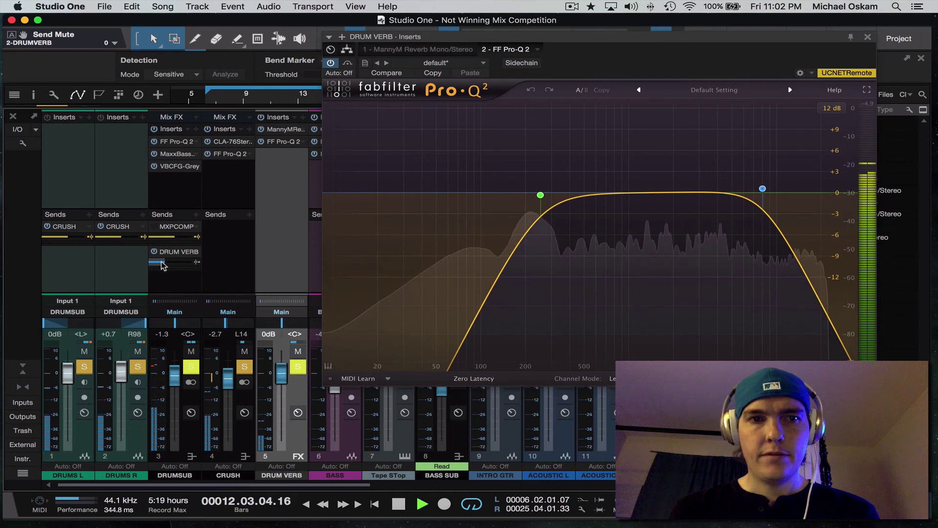
{"action": "left_click_drag", "start_coordinate": [164, 265], "coordinate": [168, 264]}
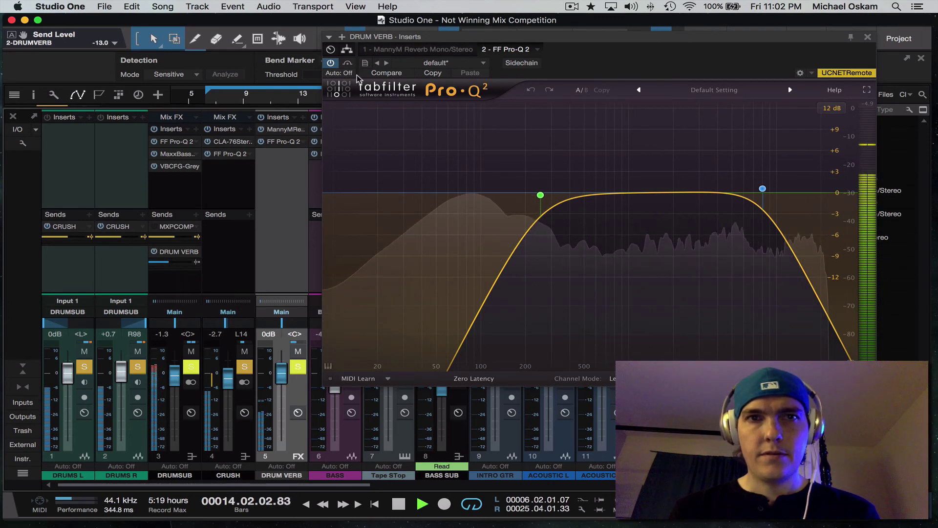
{"action": "left_click", "coordinate": [868, 37]}
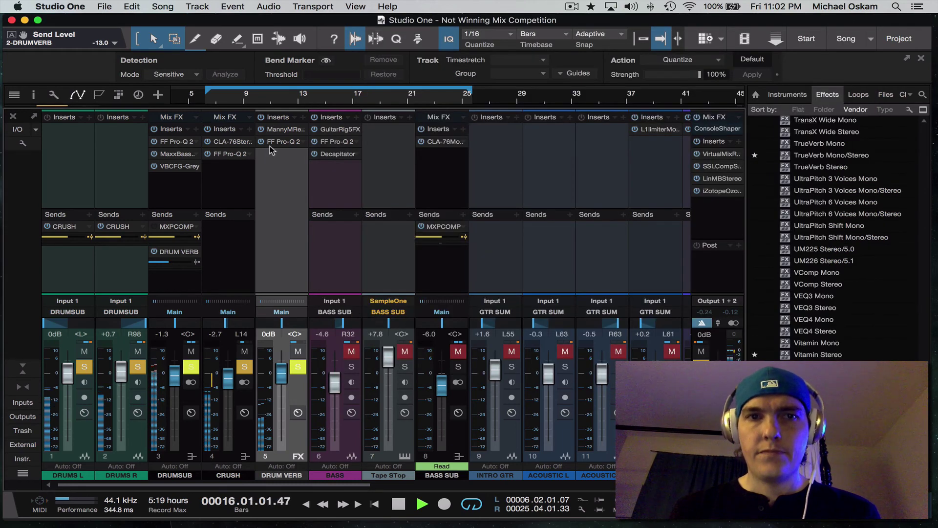
Shorten the reverb time slightly in the DRUM VERB channel's Manny Marroquin Reverb and restart playback to audition it
{"action": "left_click", "coordinate": [282, 130]}
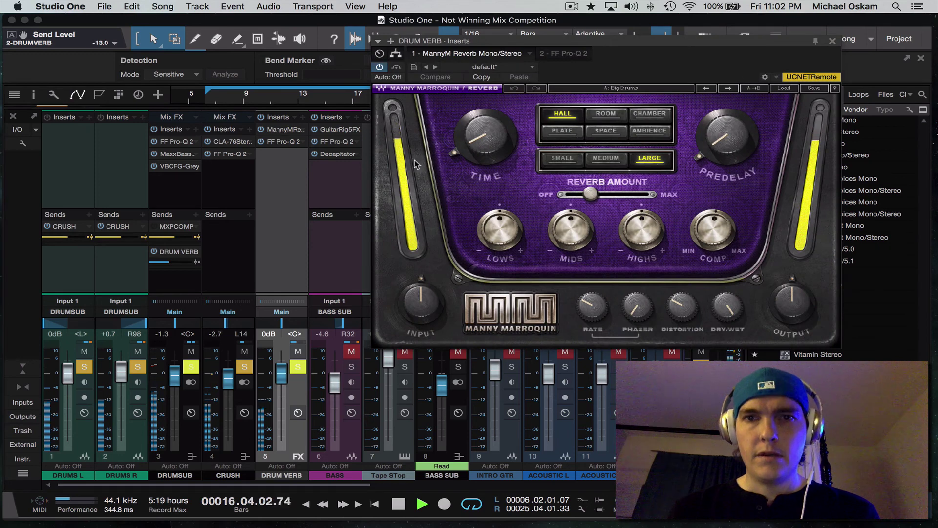
{"action": "key", "text": "space"}
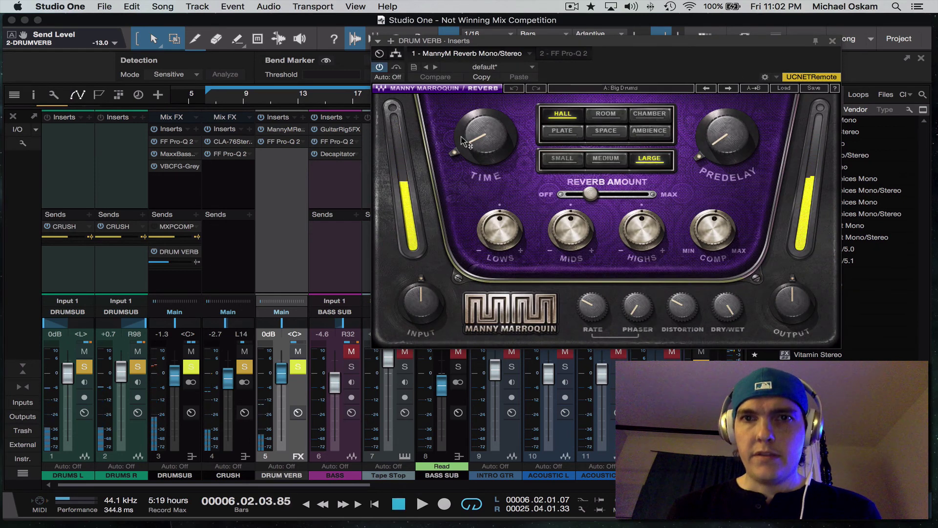
{"action": "left_click", "coordinate": [494, 142]}
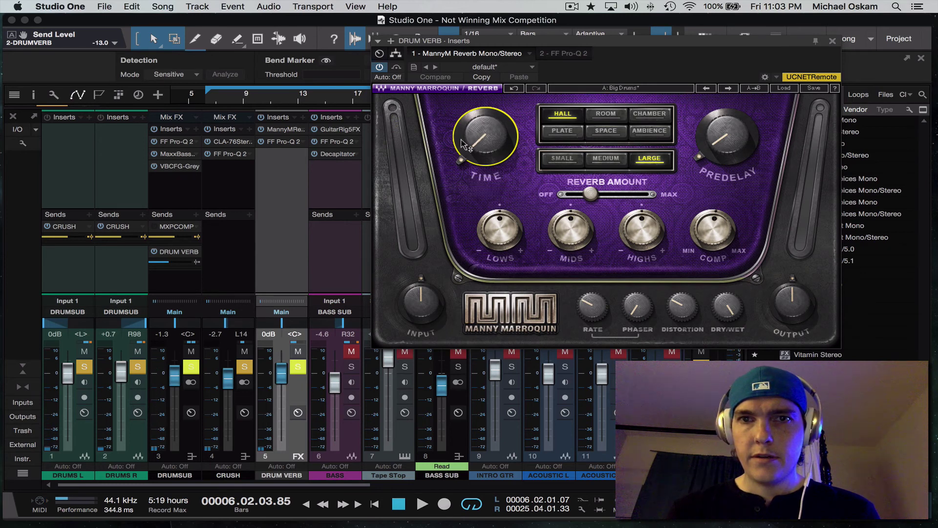
{"action": "key", "text": "space"}
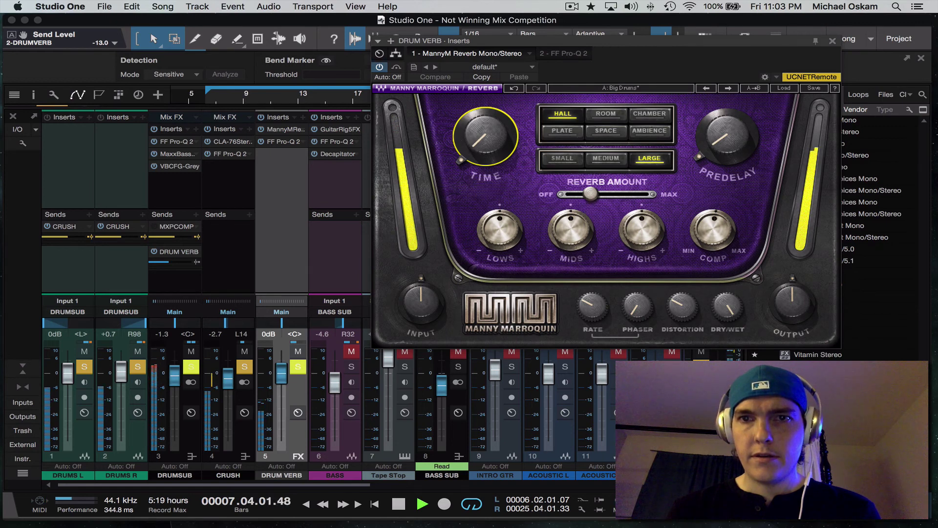
Set the DRUM VERB reverb's amount to 16.8, close the plug-in, and compare the drums with the DRUM VERB channel muted and unmuted
{"action": "left_click_drag", "start_coordinate": [590, 194], "coordinate": [579, 195]}
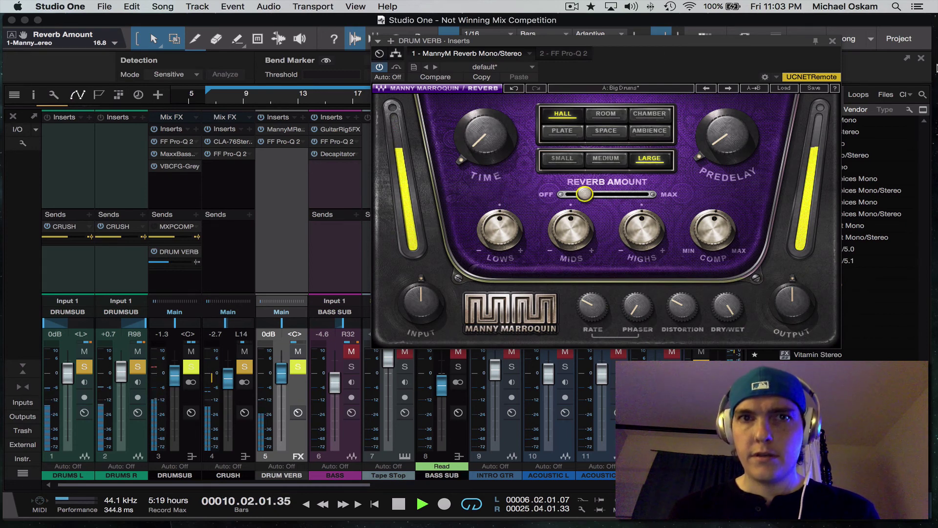
{"action": "left_click", "coordinate": [832, 42]}
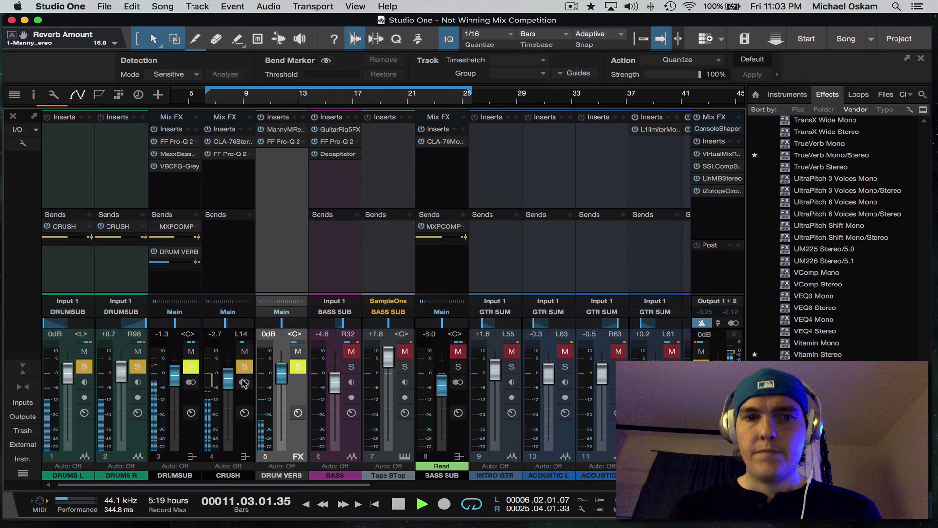
{"action": "left_click", "coordinate": [293, 354]}
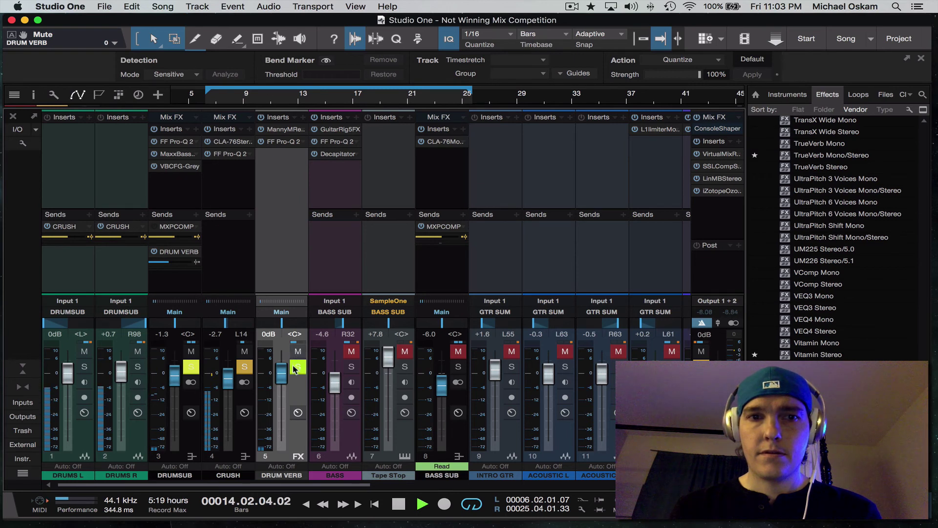
Stop playback and clear the active solos on the drum channels
{"action": "left_click", "coordinate": [137, 366]}
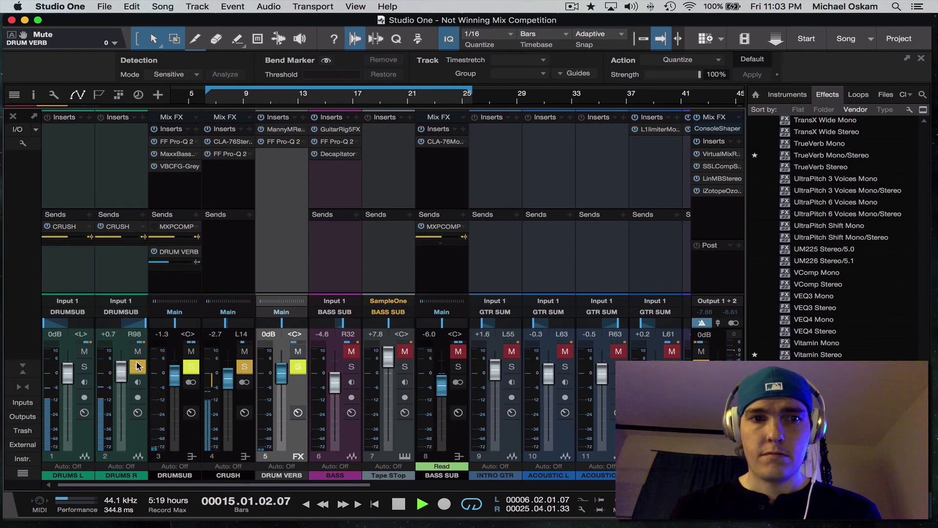
{"action": "left_click", "coordinate": [84, 366]}
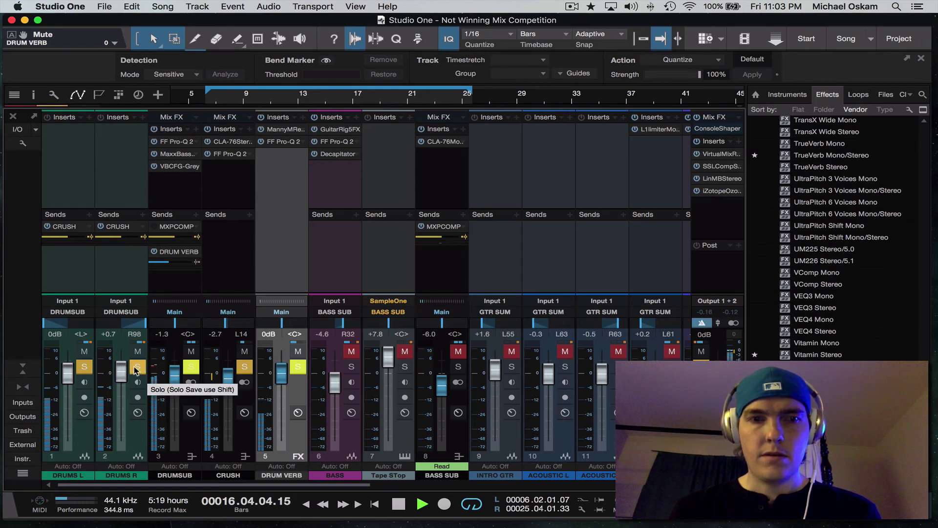
{"action": "key", "text": "space"}
{"action": "left_click", "coordinate": [135, 368]}
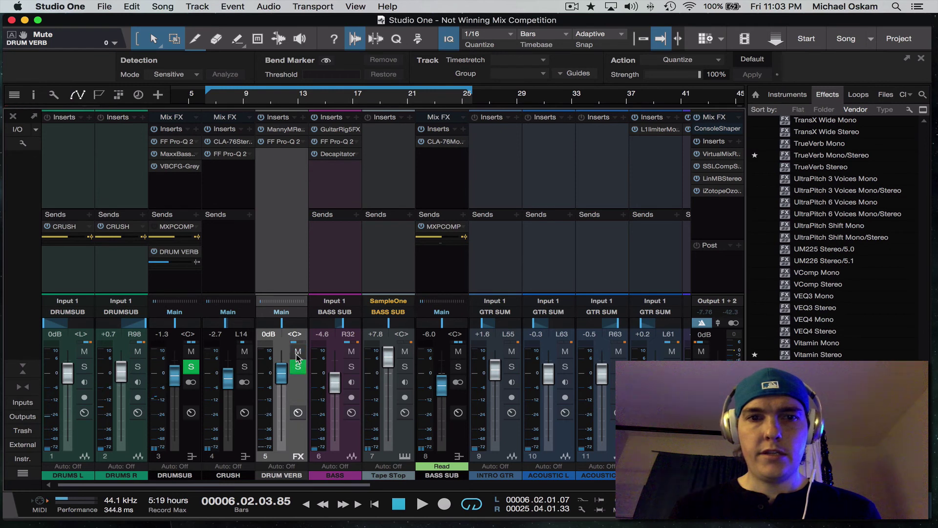
Play the drums in the full mix, set the DRUMSUB volume to -0.7 dB, and stop playback
{"action": "key", "text": "space"}
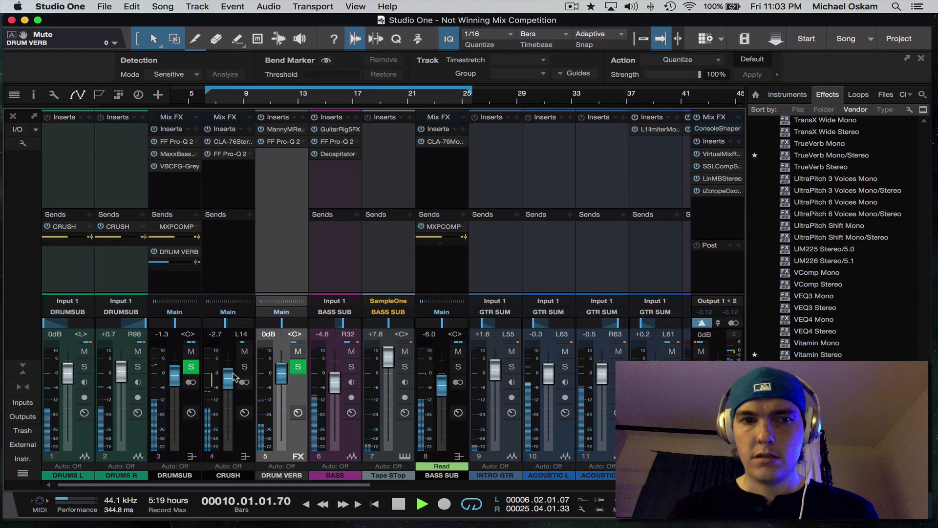
{"action": "left_click_drag", "start_coordinate": [175, 386], "coordinate": [175, 383]}
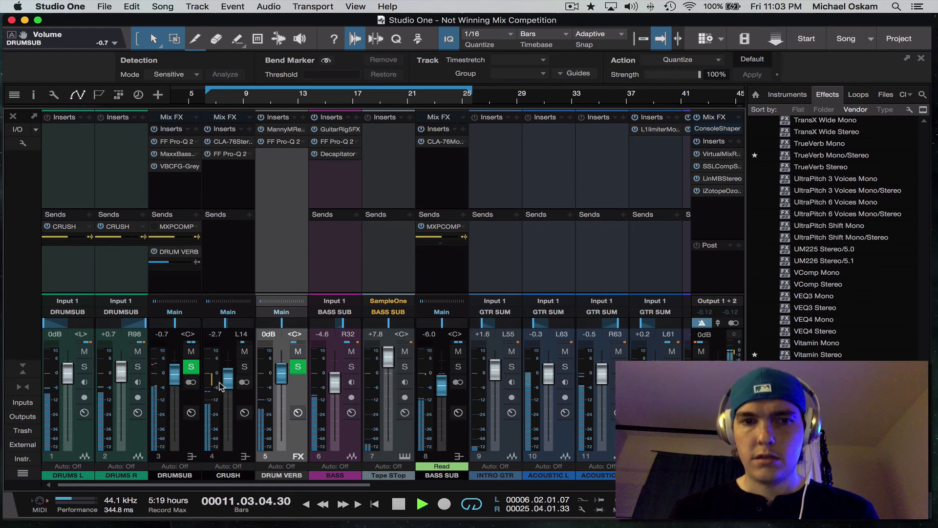
{"action": "mouse_move", "coordinate": [219, 386]}
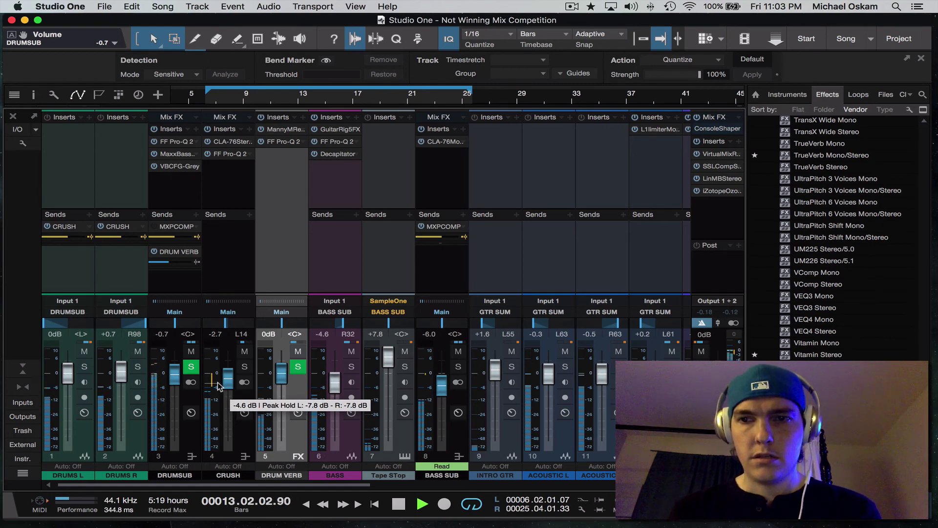
{"action": "key", "text": "space"}
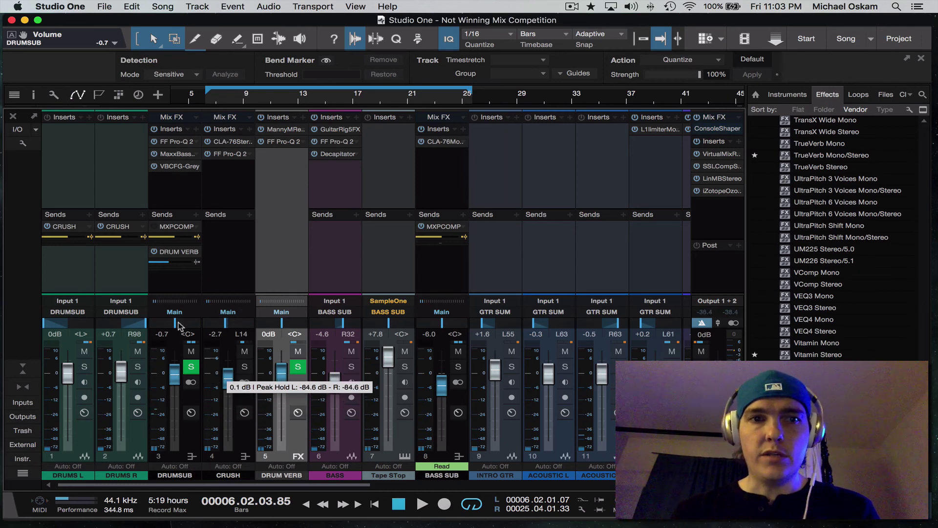
Bypass all DRUMSUB inserts, mute the CRUSH and DRUM VERB channels, and turn off DRUM VERB's solo-safe state
{"action": "left_click", "coordinate": [154, 130]}
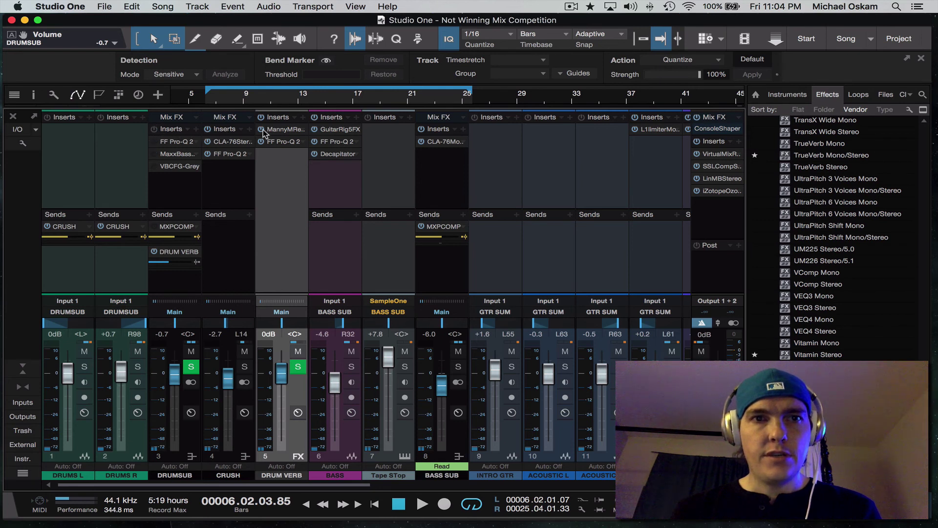
{"action": "left_click", "coordinate": [245, 352]}
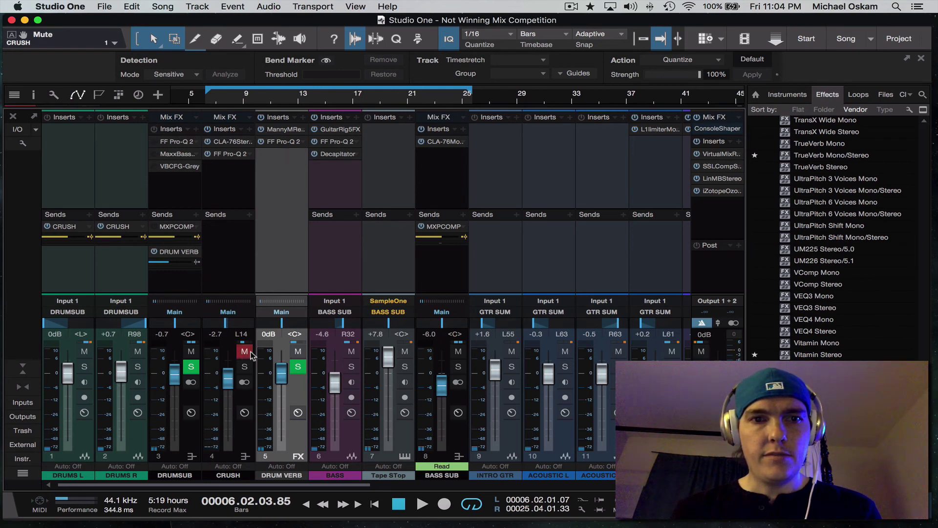
{"action": "left_click", "coordinate": [295, 354]}
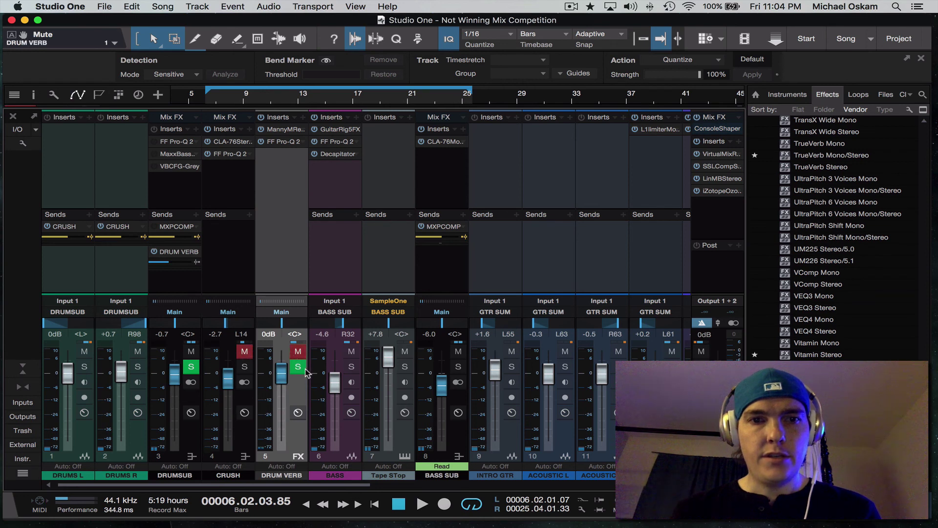
{"action": "left_click", "coordinate": [297, 367]}
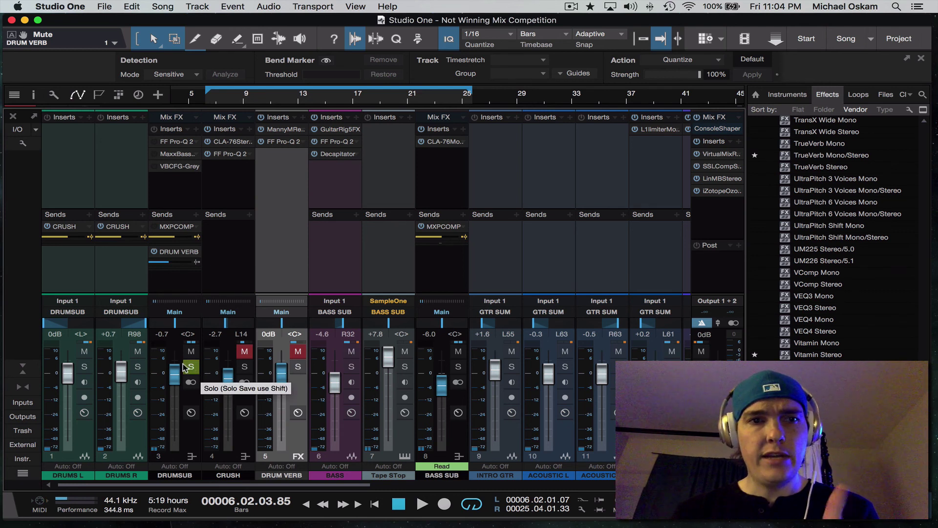
Play the mix with unprocessed drums, try the DRUMSUB volume at +7.5 dB, and lower it to -1.8 dB
{"action": "key", "text": "space"}
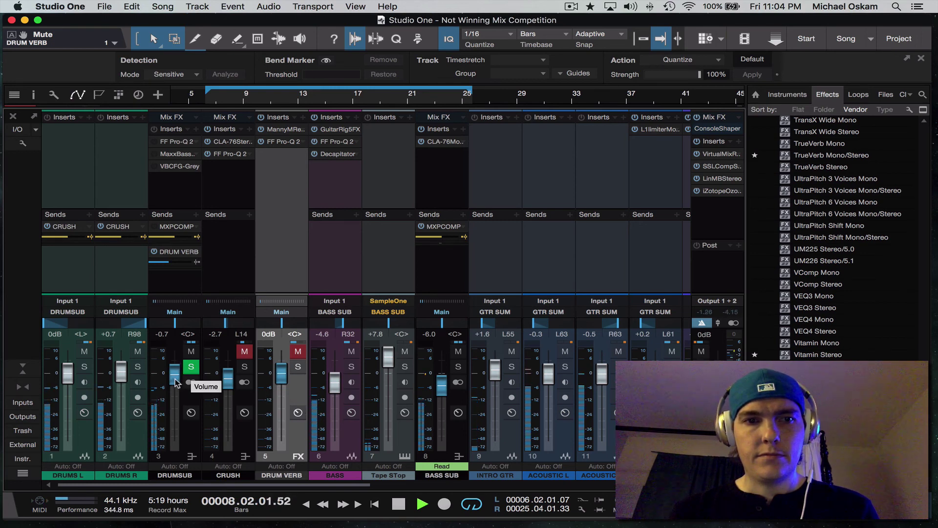
{"action": "left_click_drag", "start_coordinate": [175, 380], "coordinate": [176, 366]}
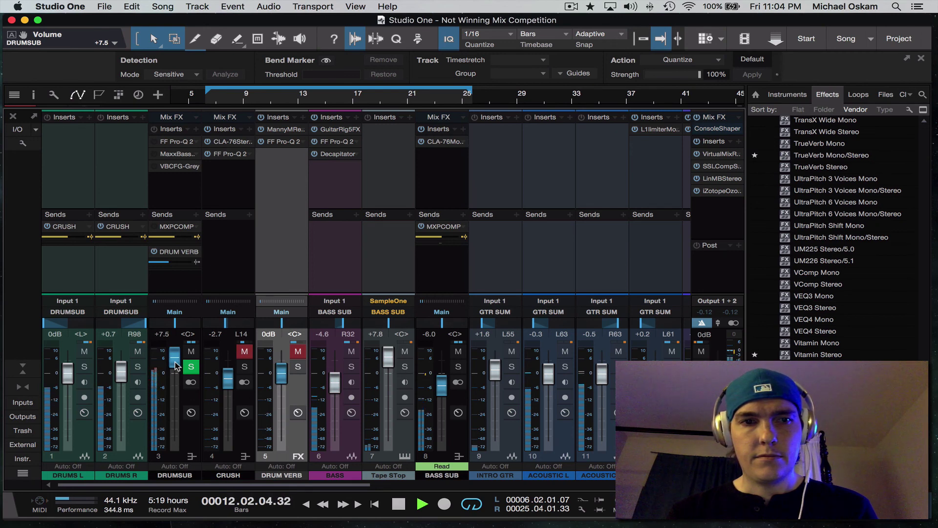
{"action": "left_click_drag", "start_coordinate": [175, 362], "coordinate": [176, 386]}
Re-enable the DRUMSUB inserts, unmute CRUSH and DRUM VERB, set the DRUMSUB volume to -0.7 dB, and stop playback
{"action": "left_click", "coordinate": [154, 129]}
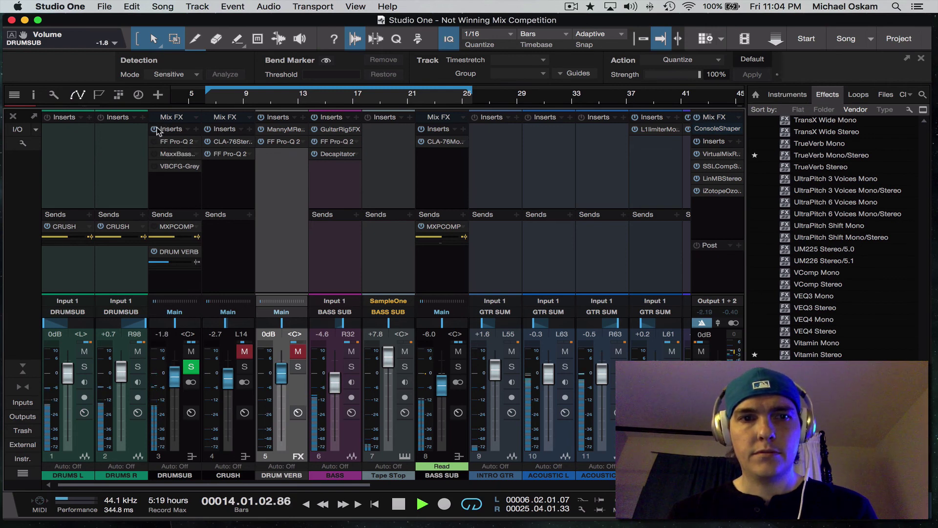
{"action": "left_click", "coordinate": [244, 352]}
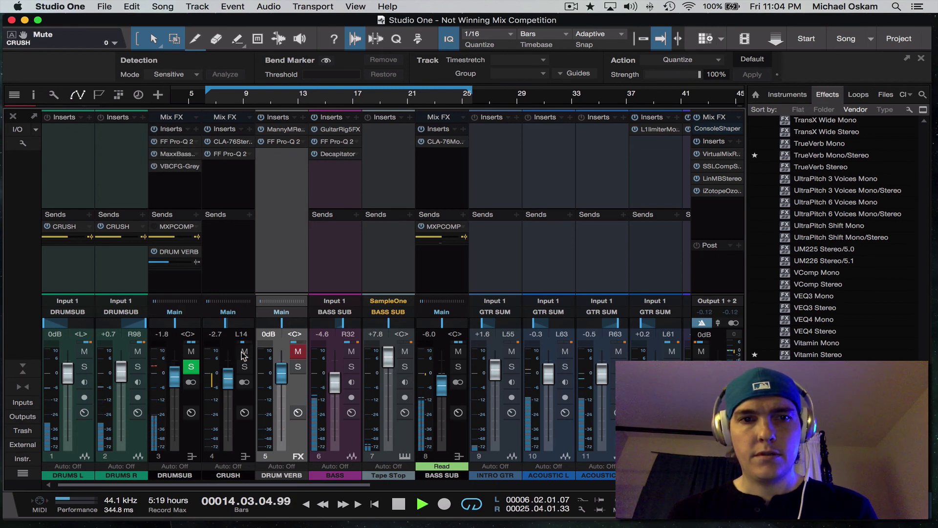
{"action": "left_click", "coordinate": [297, 351]}
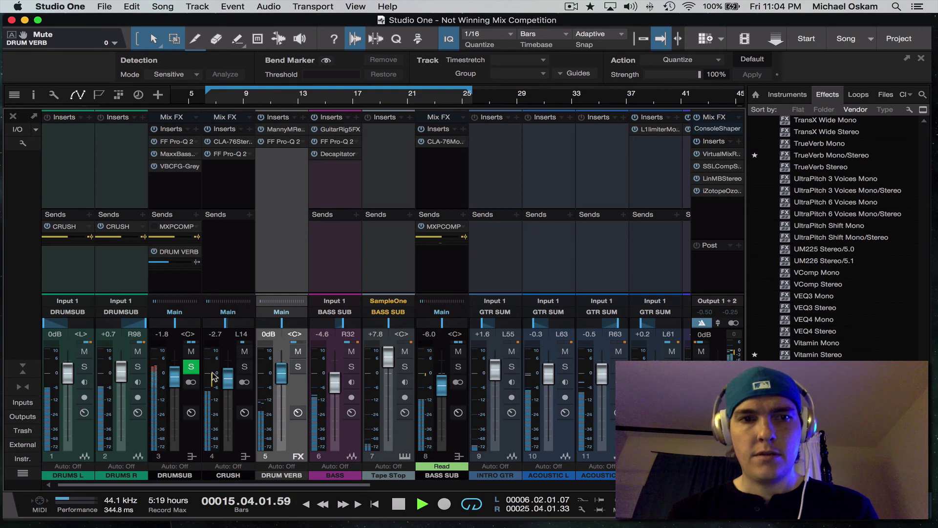
{"action": "left_click_drag", "start_coordinate": [174, 380], "coordinate": [170, 376]}
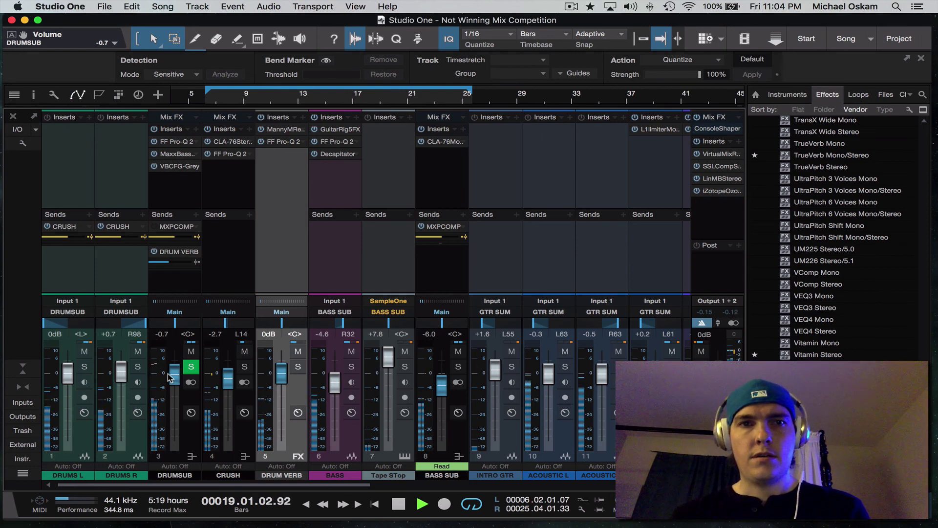
{"action": "key", "text": "space"}
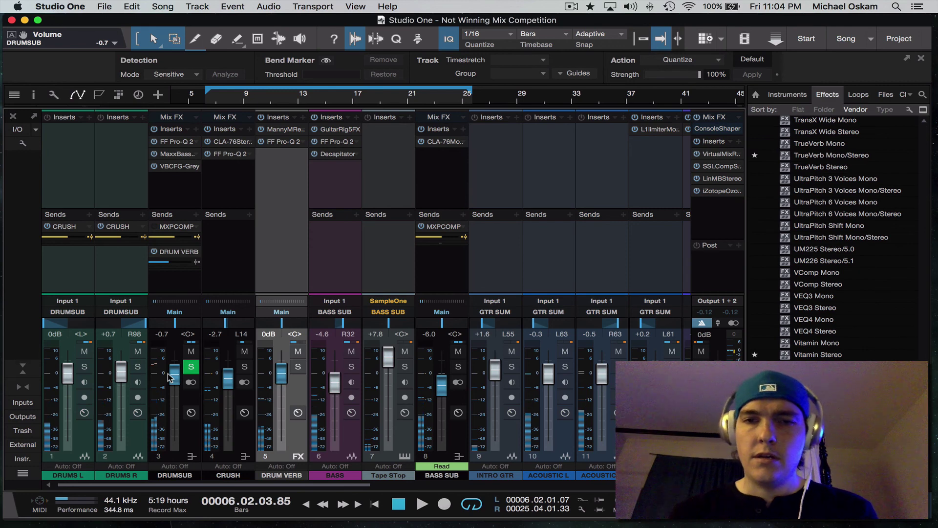